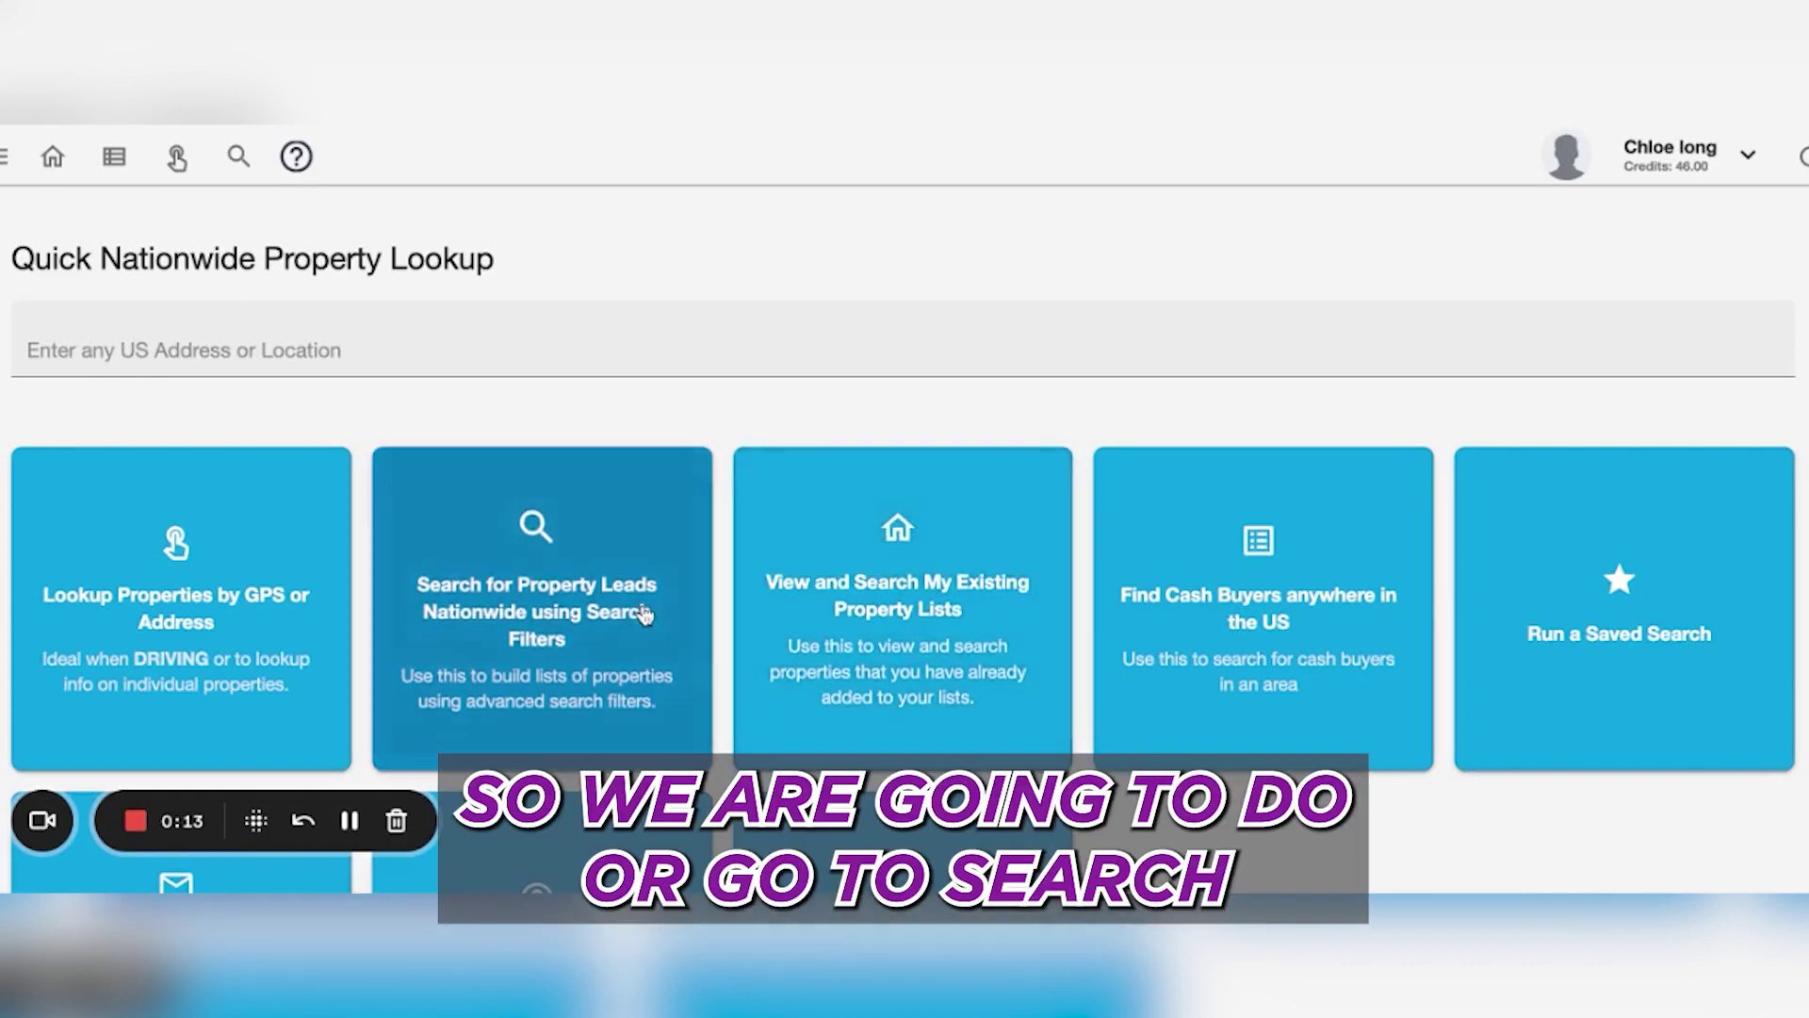
- From the dashboard, open 'Search for Property Leads Nationwide using Search Filters'
scroll(646, 618, down, 2)
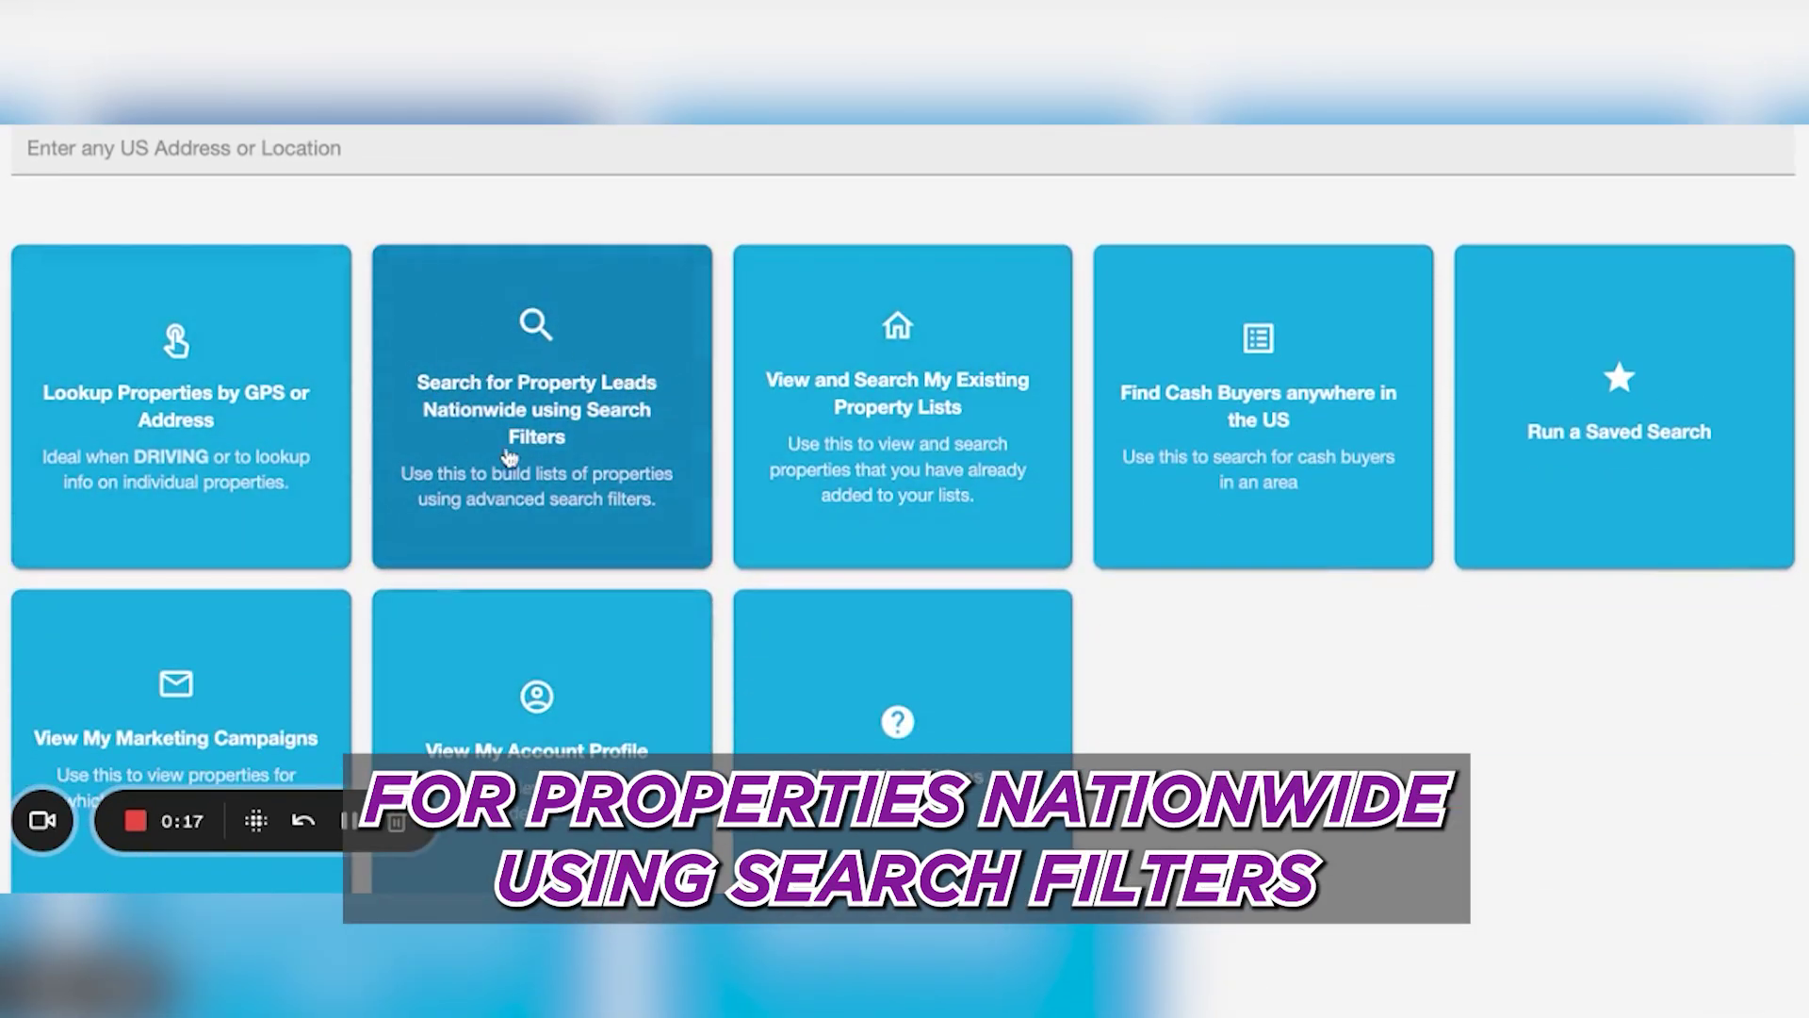
click(585, 451)
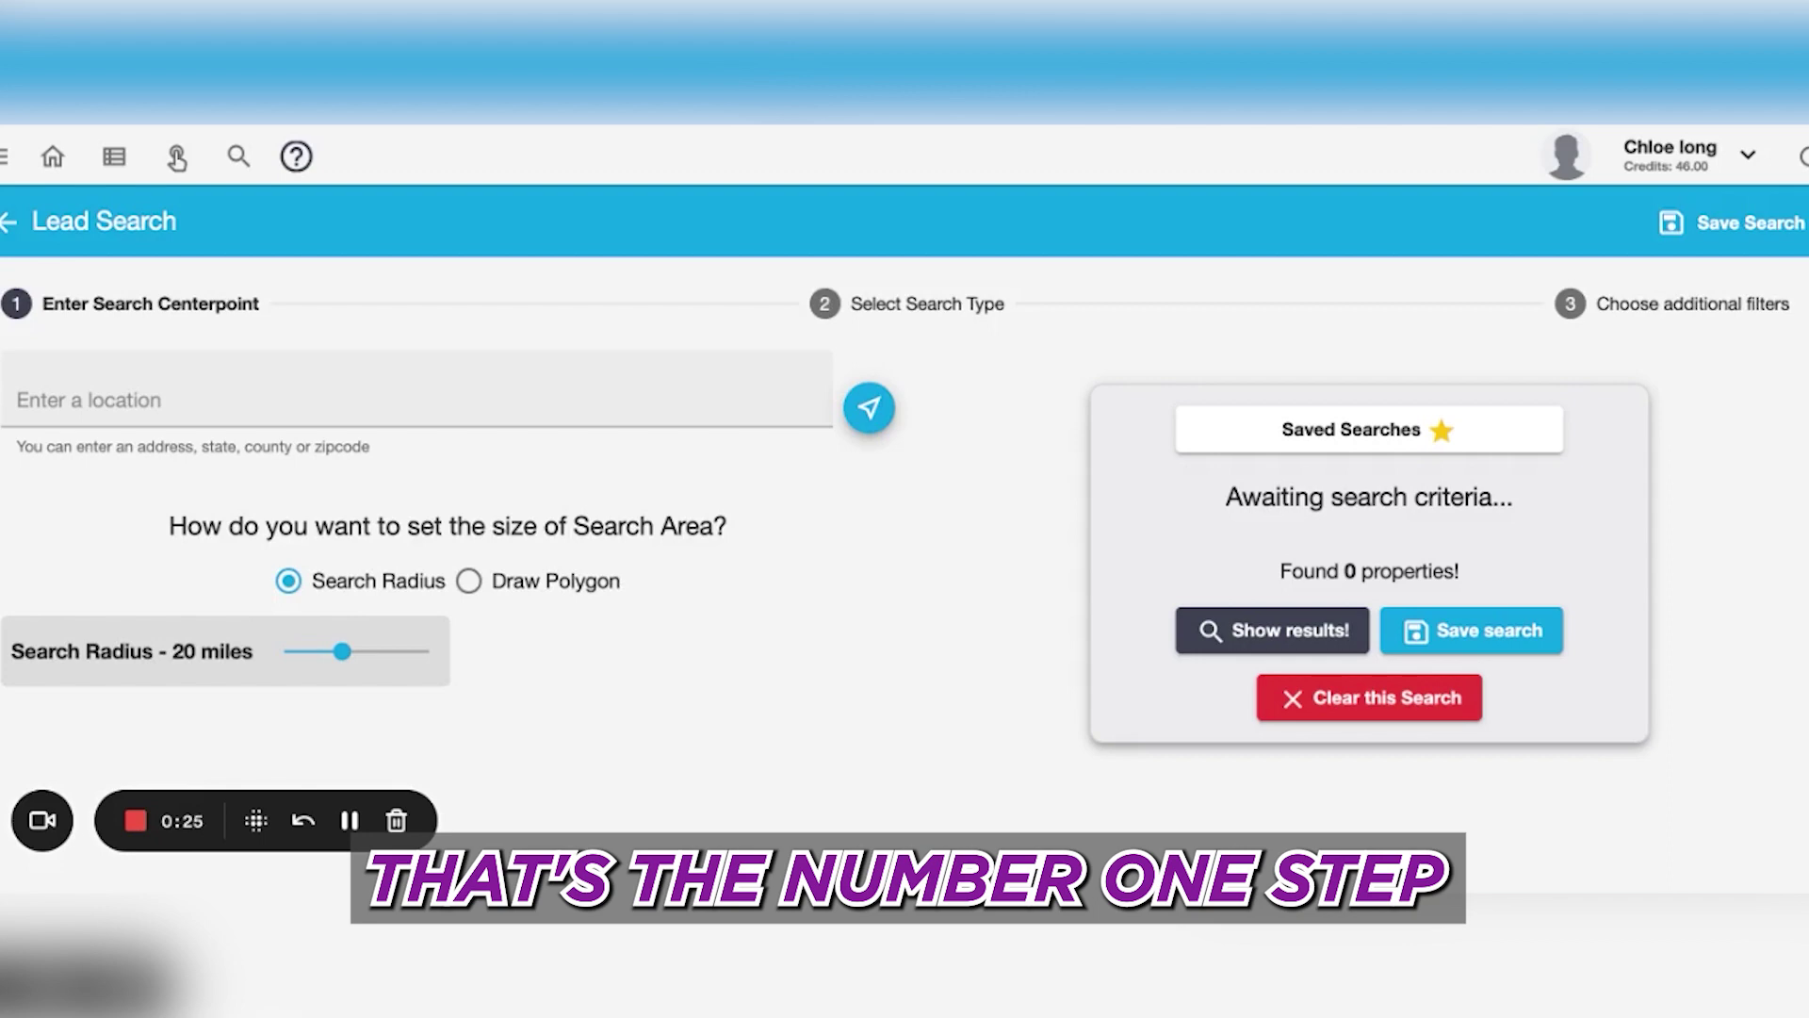
- Set 'Panama City Beach, FL, USA' as the search centerpoint, keeping the 20-mile radius
click(401, 420)
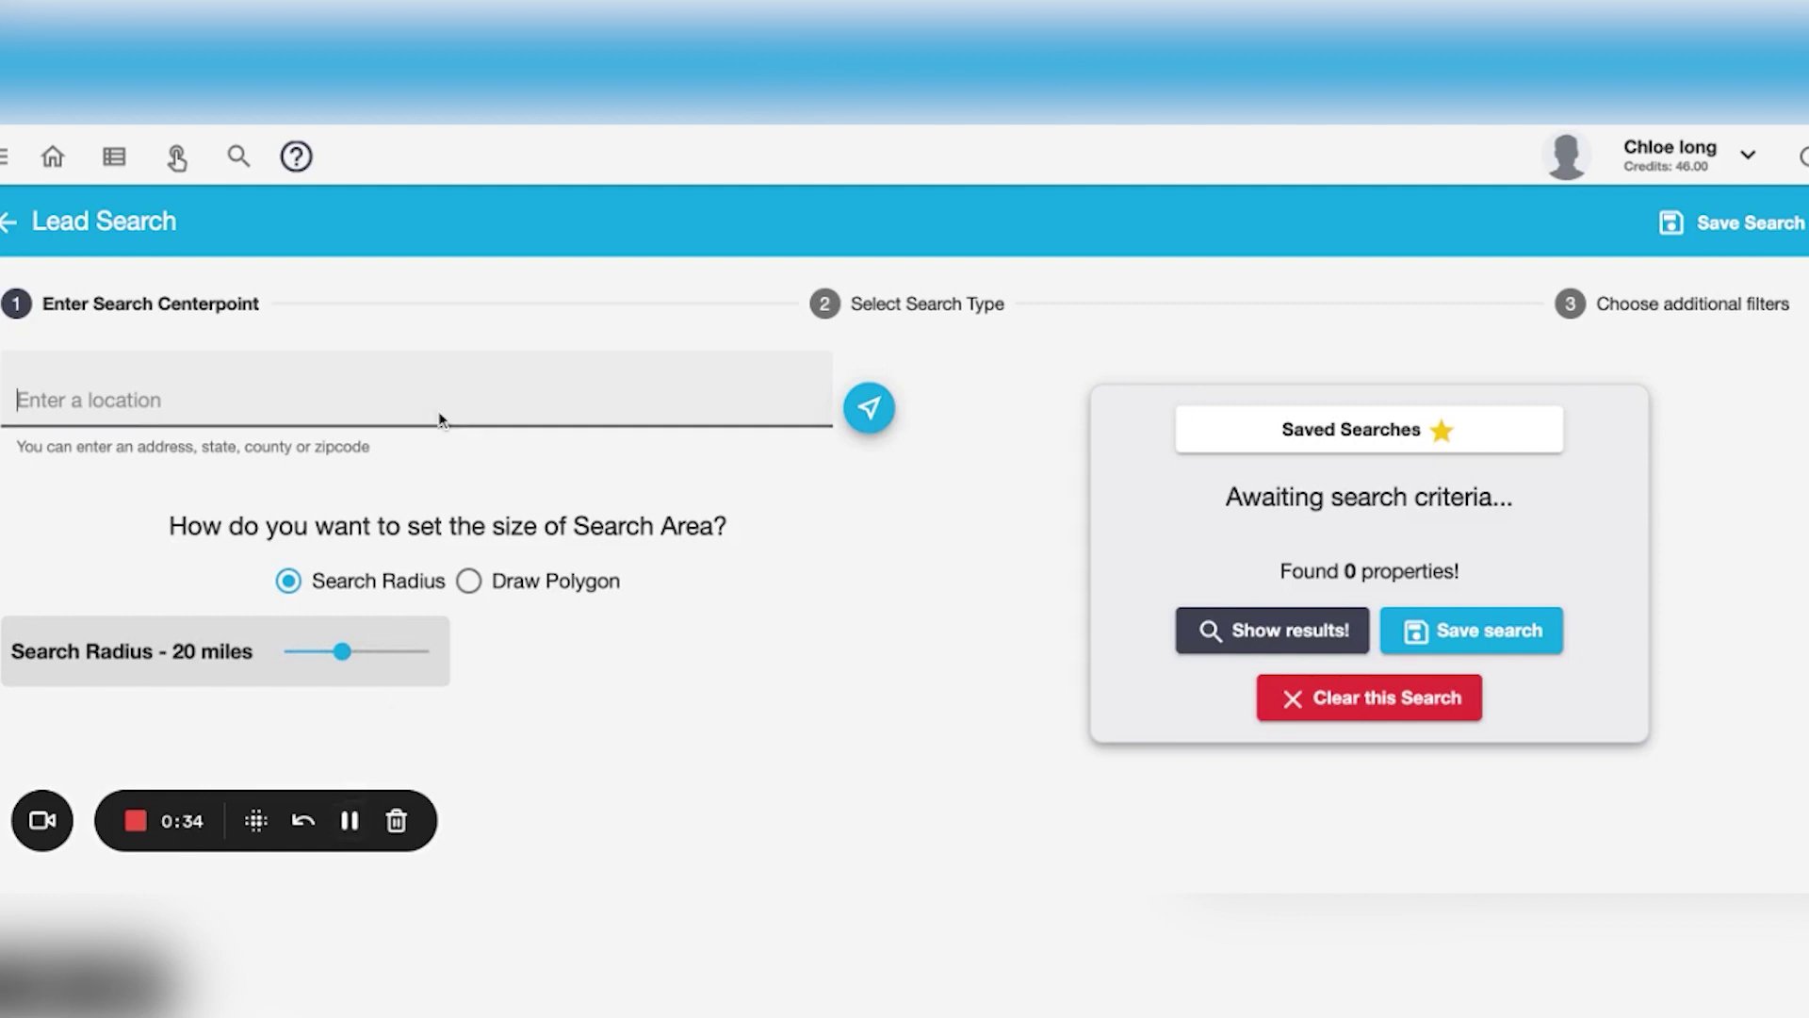
text(pa)
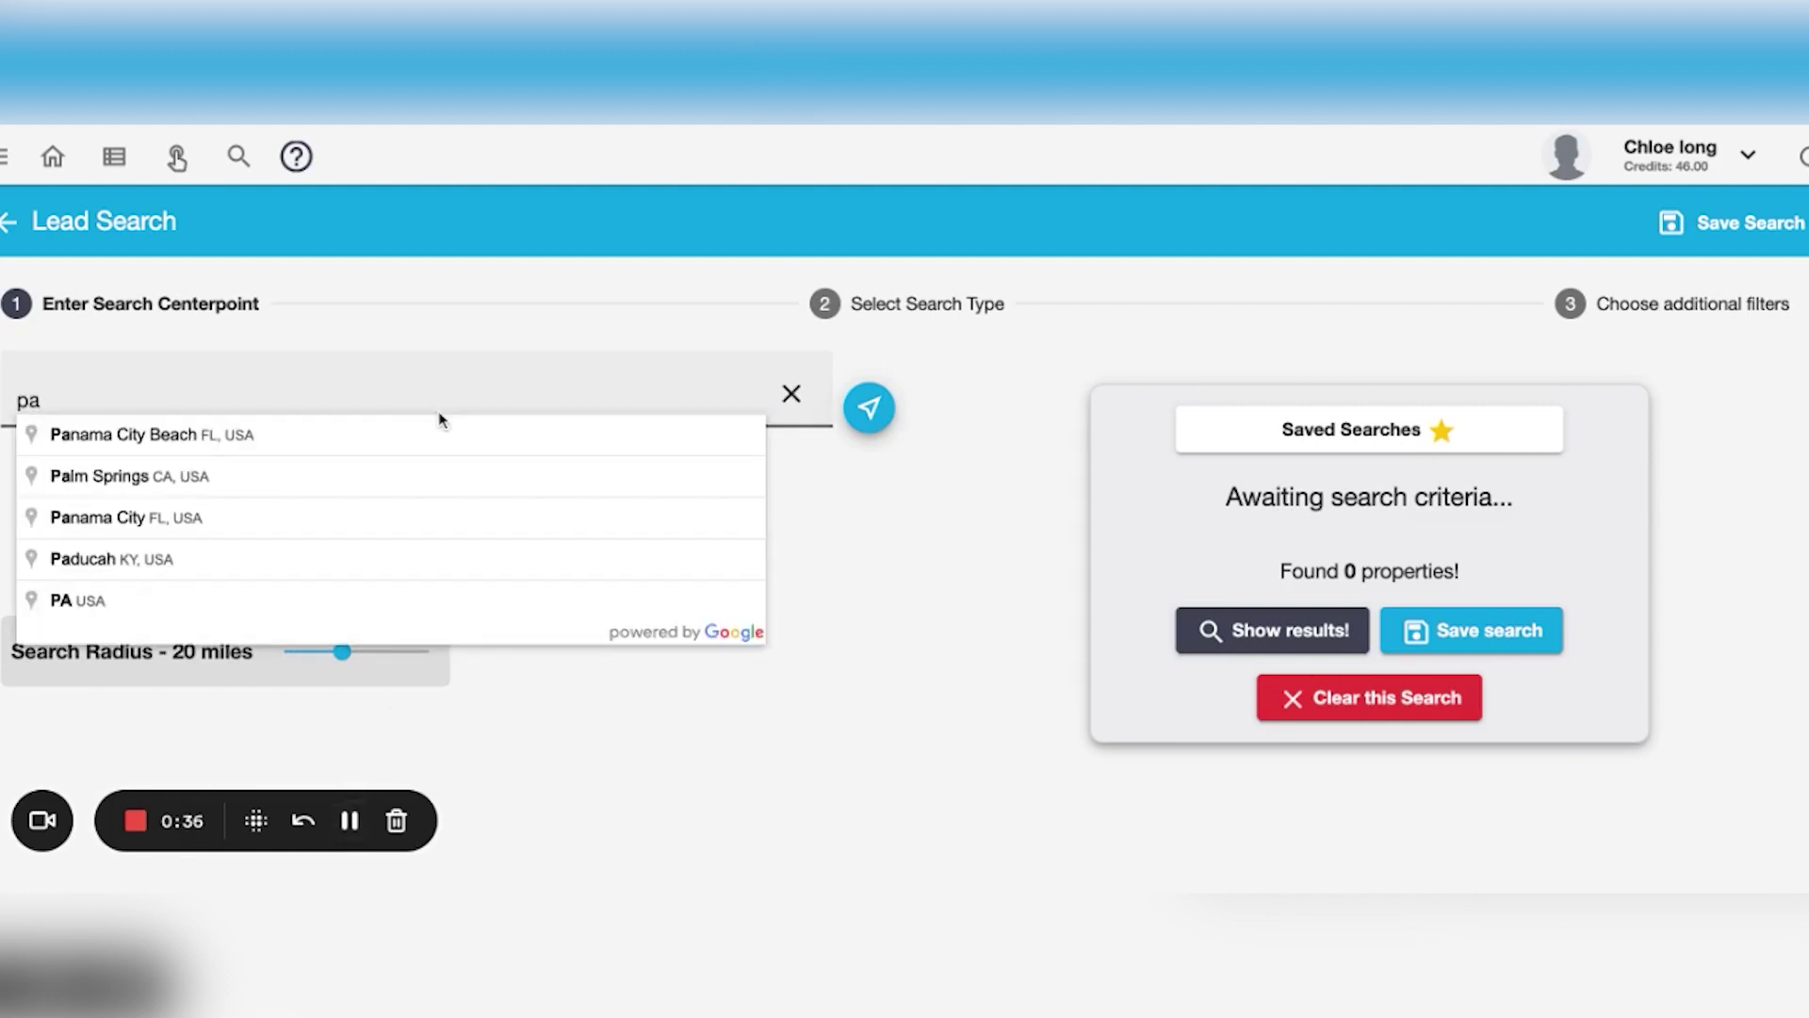
click(275, 441)
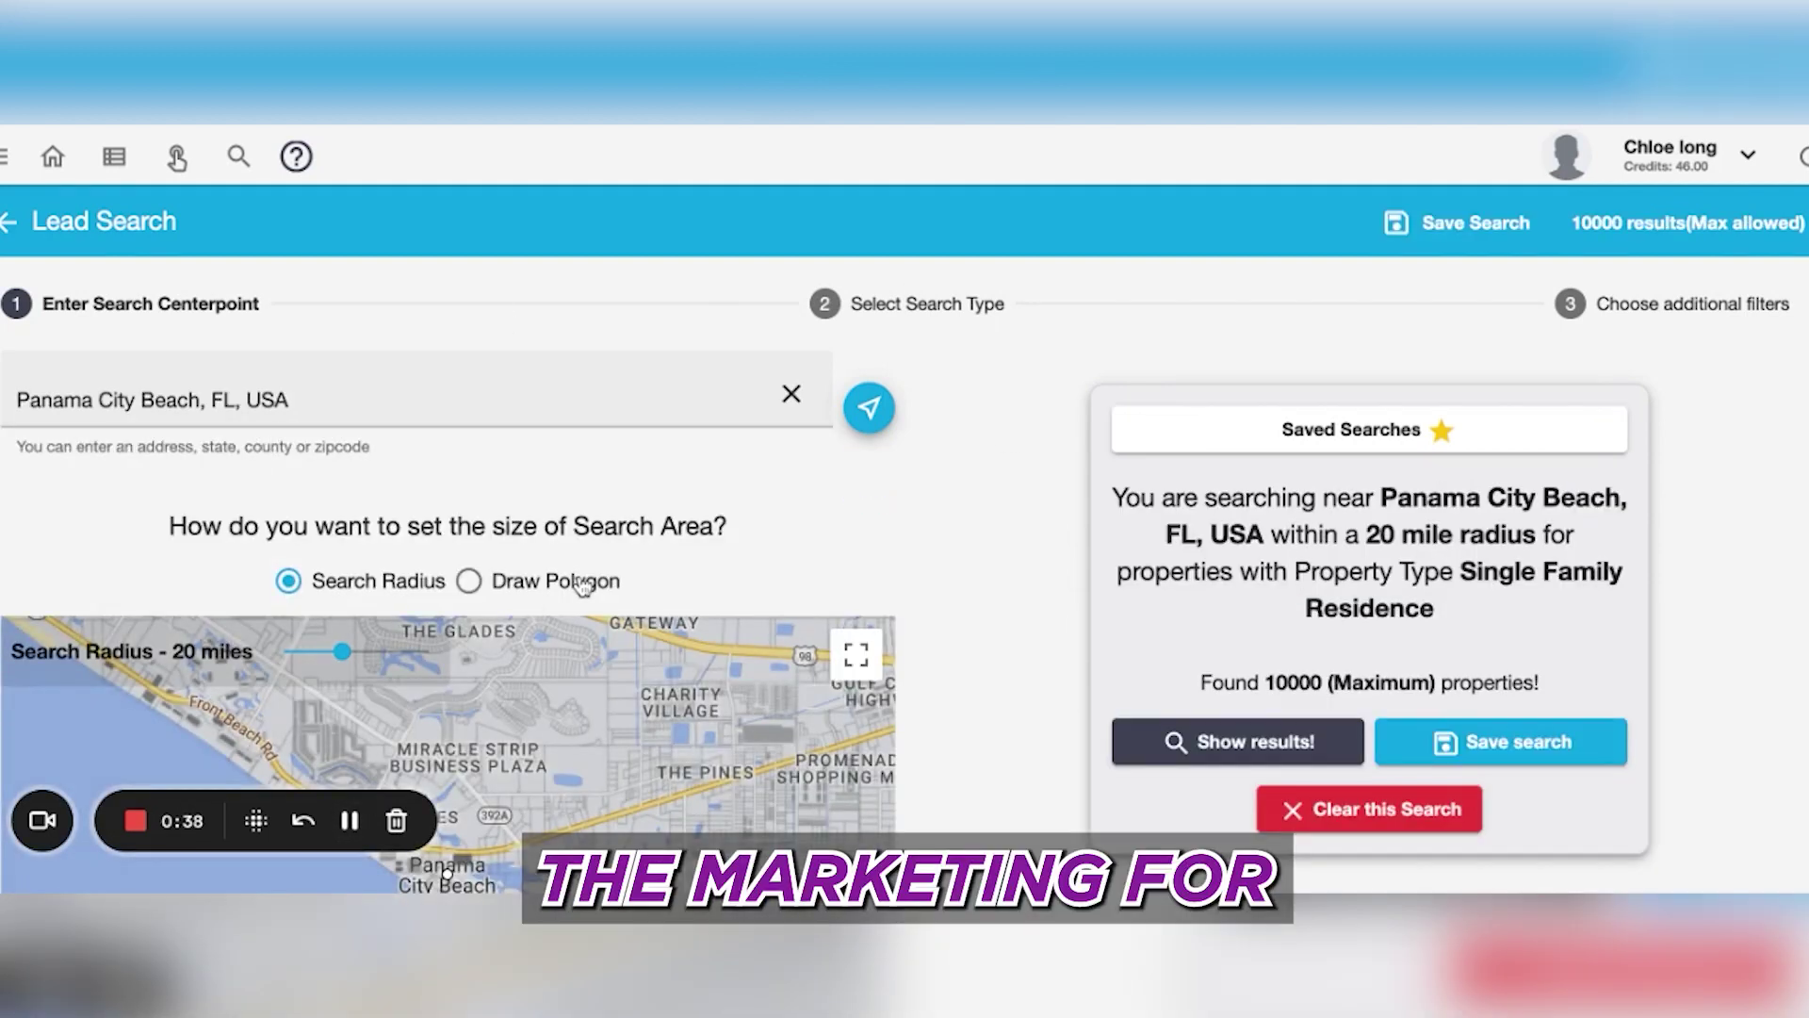
scroll(584, 579, down, 5)
drag(644, 469, 650, 266)
click(749, 435)
scroll(749, 435, down, 5)
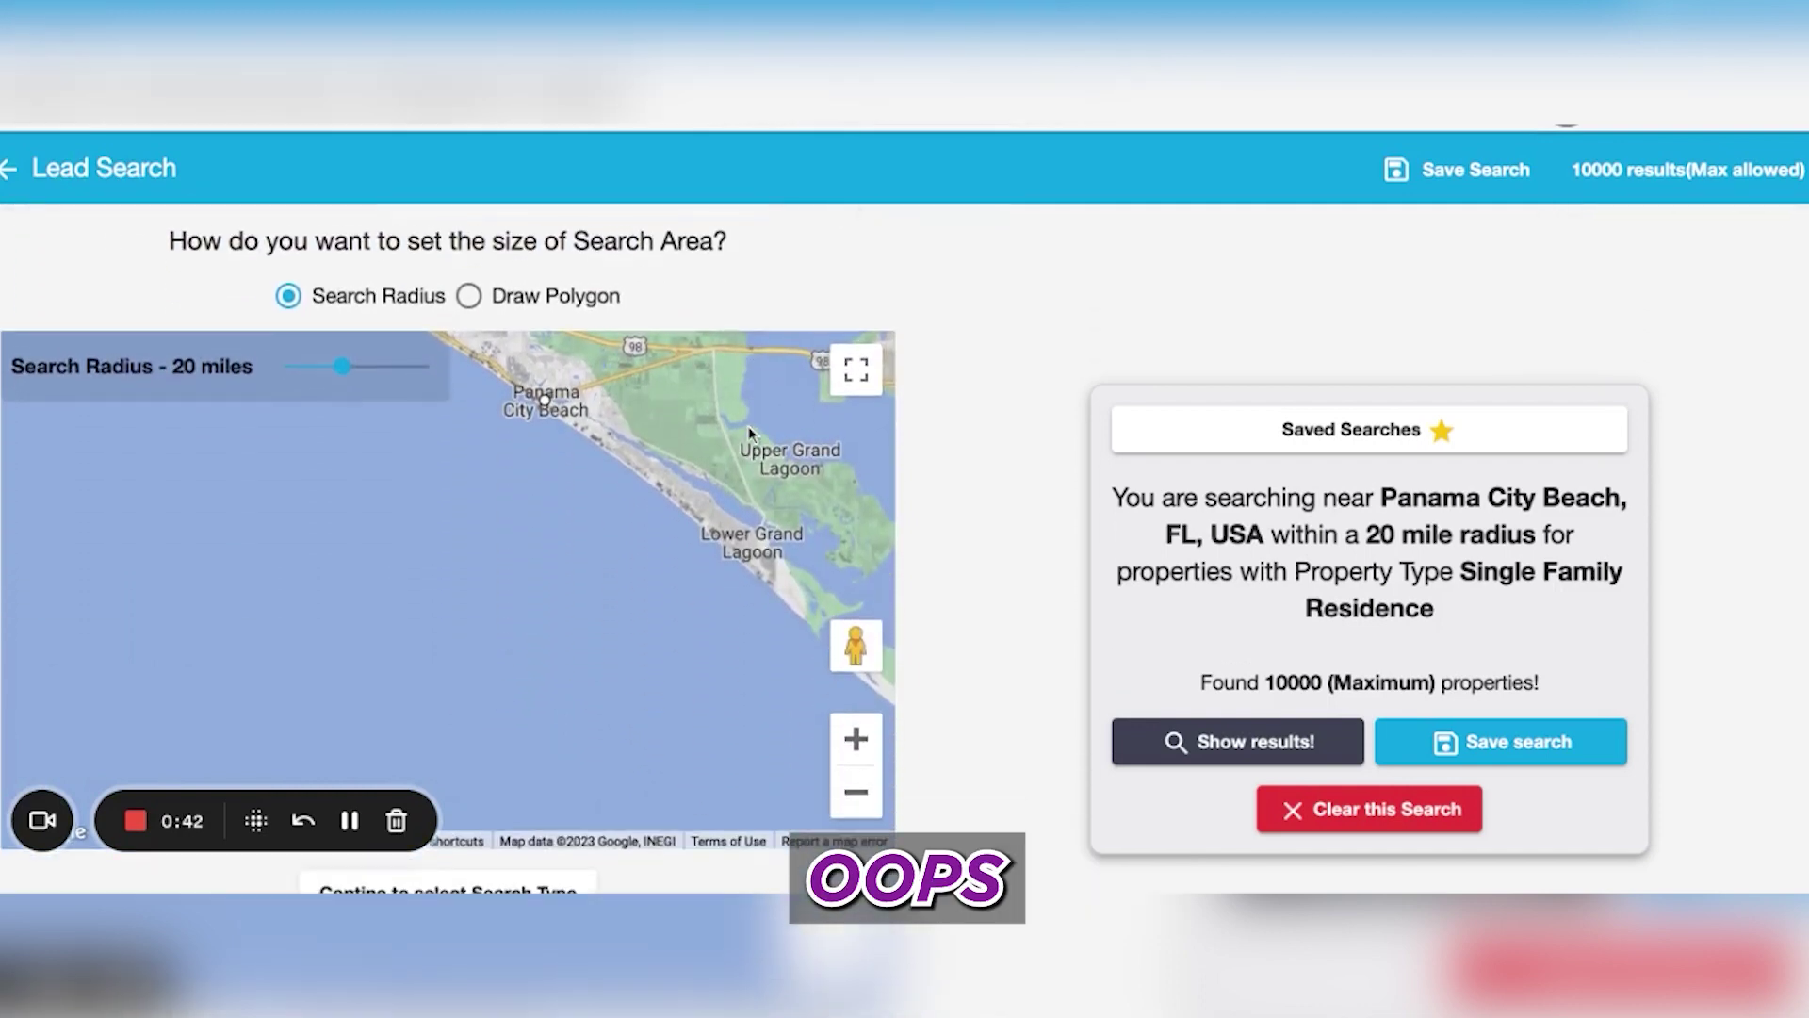
scroll(749, 424, up, 3)
scroll(543, 445, down, 4)
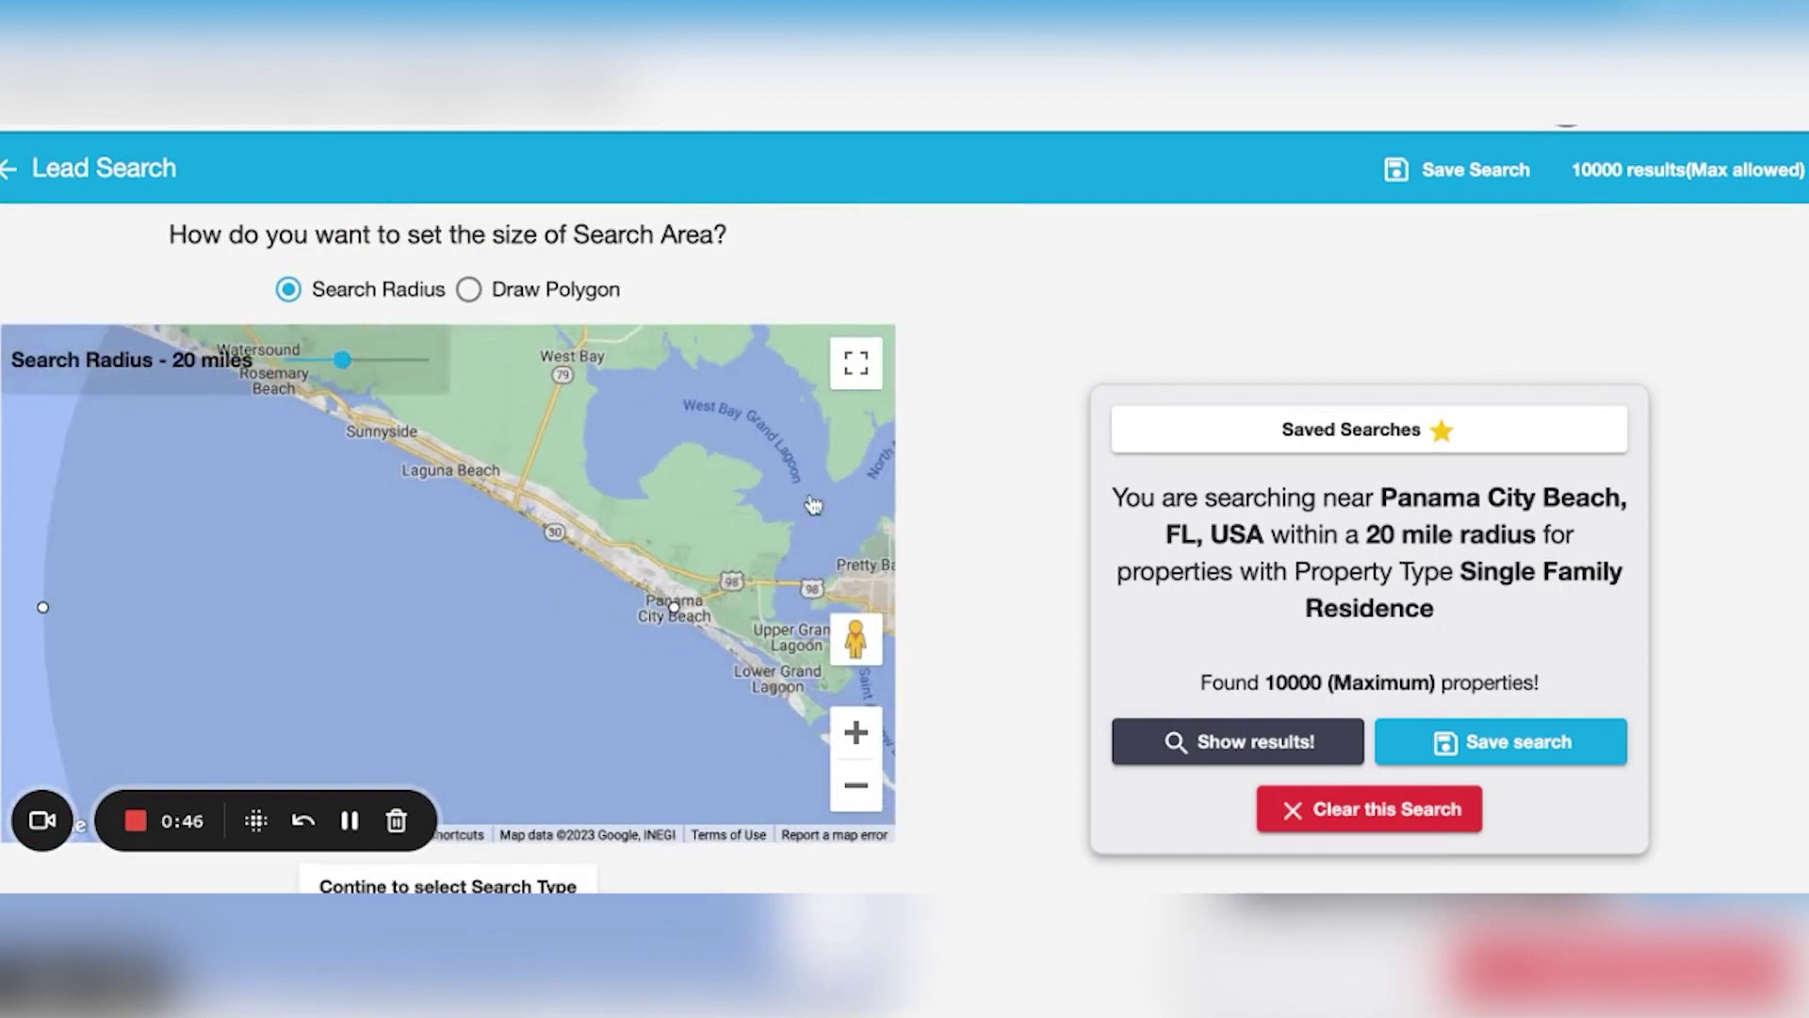
scroll(693, 599, up, 2)
scroll(690, 600, up, 4)
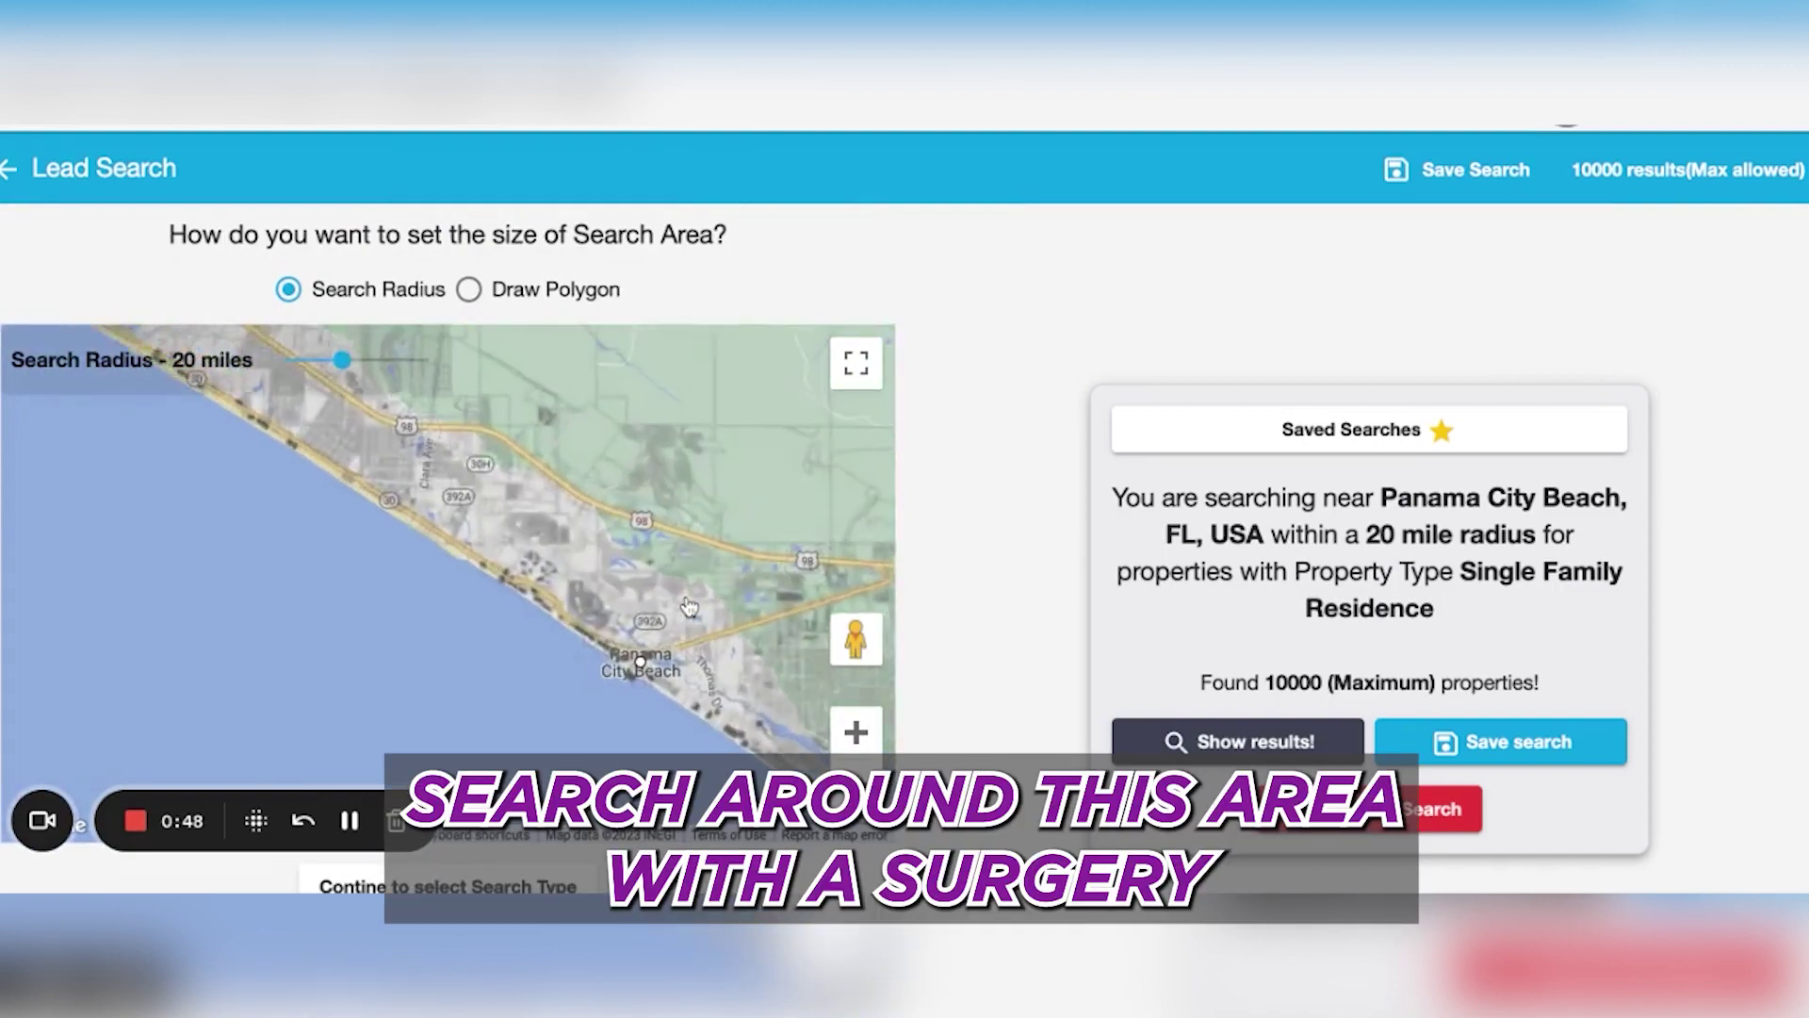
mouse_move(967, 315)
mouse_down()
mouse_move(973, 190)
mouse_move(991, 534)
mouse_up()
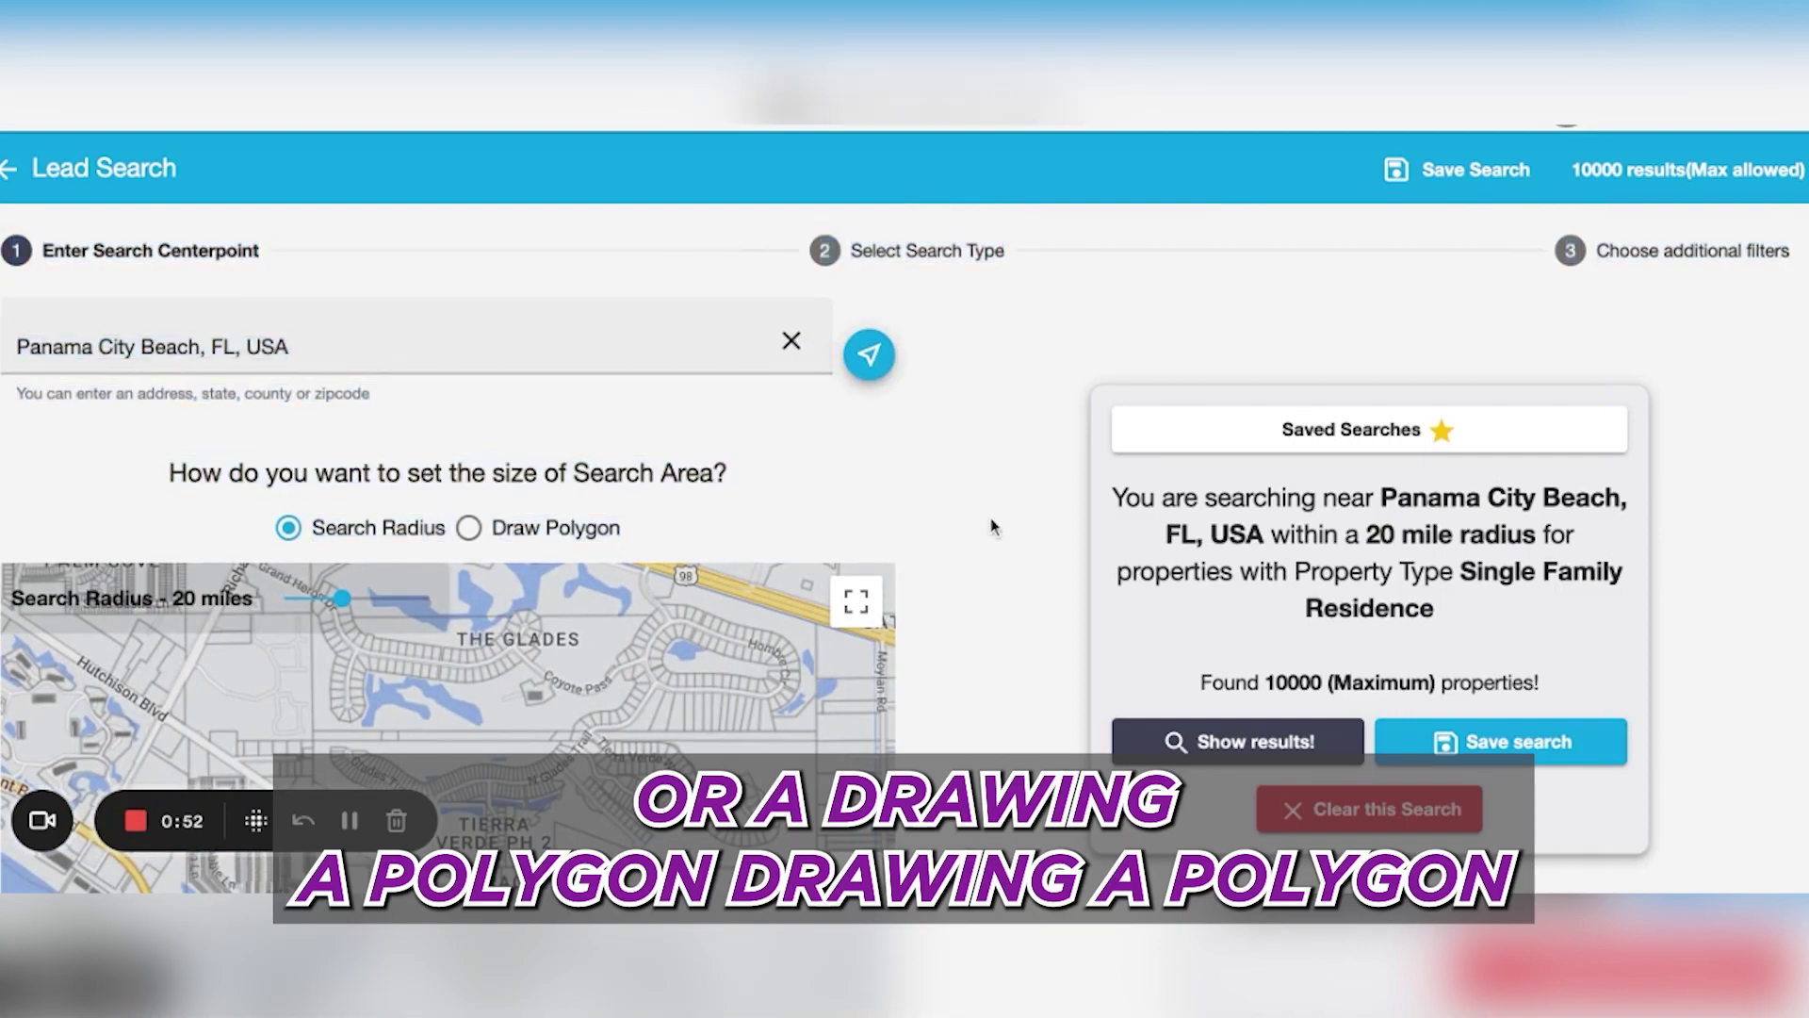
- Continue below the map to the Select Search Type step
scroll(991, 526, down, 3)
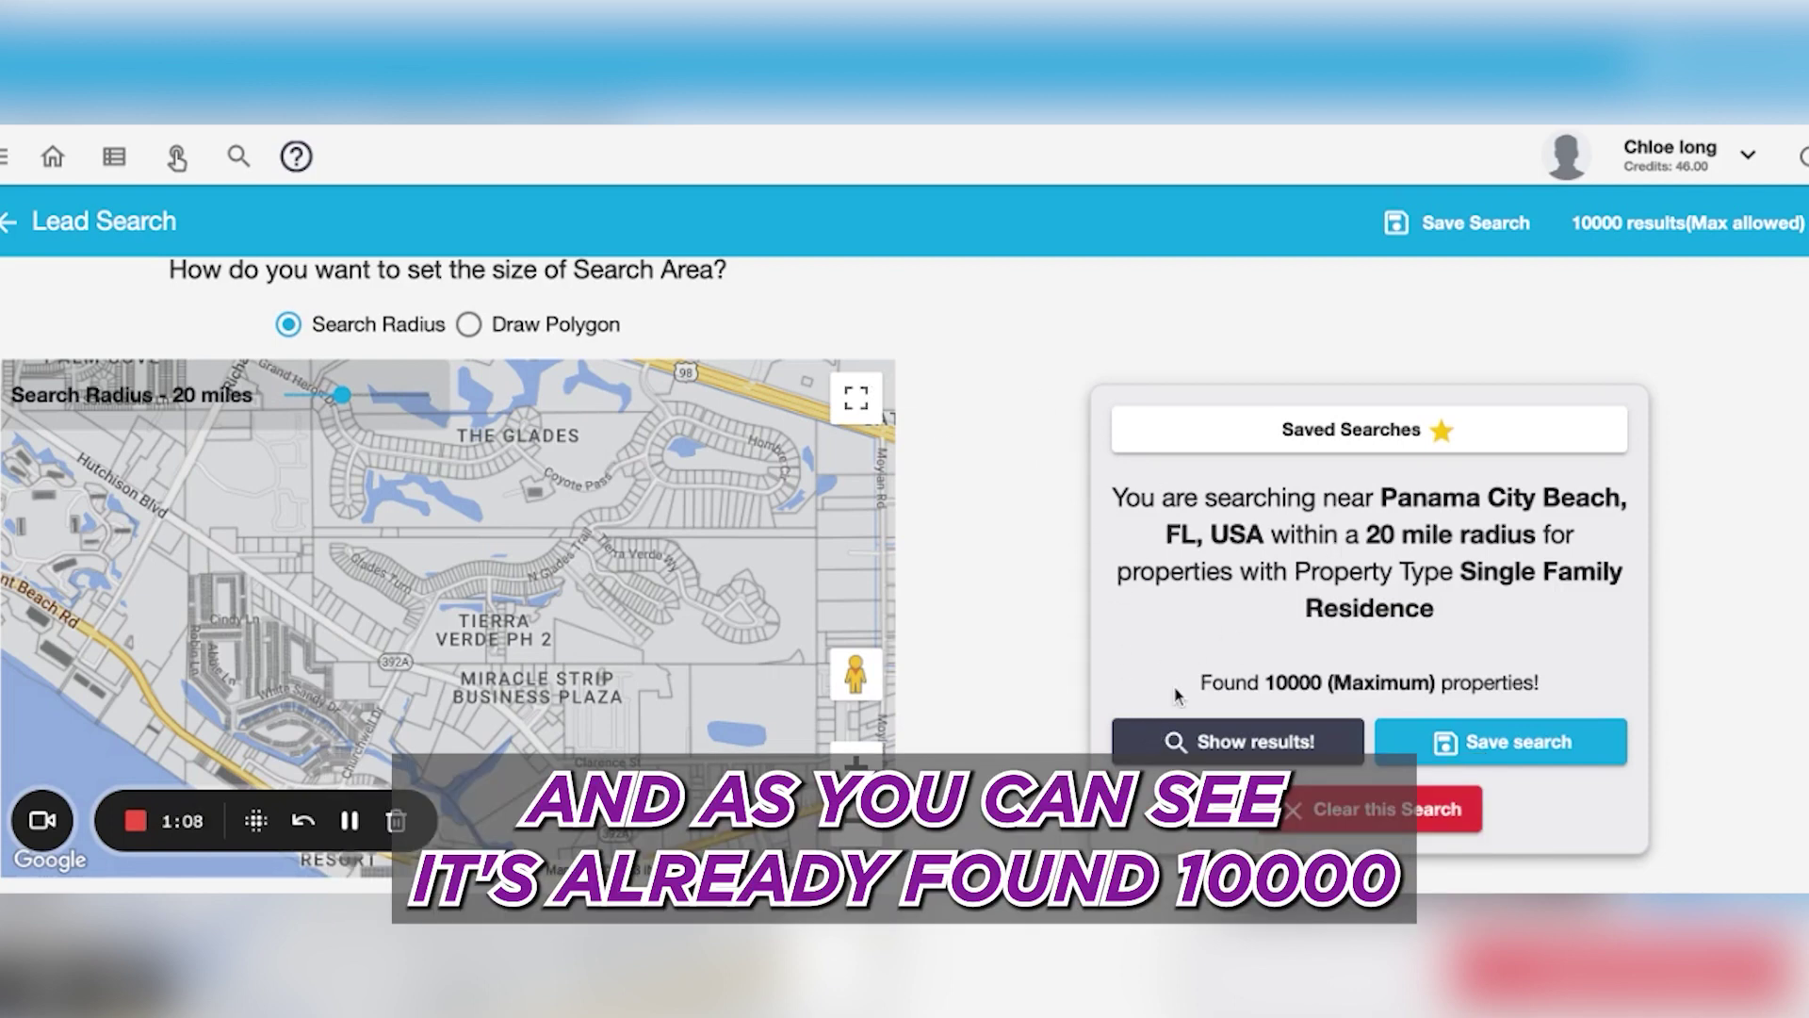
scroll(941, 613, down, 1)
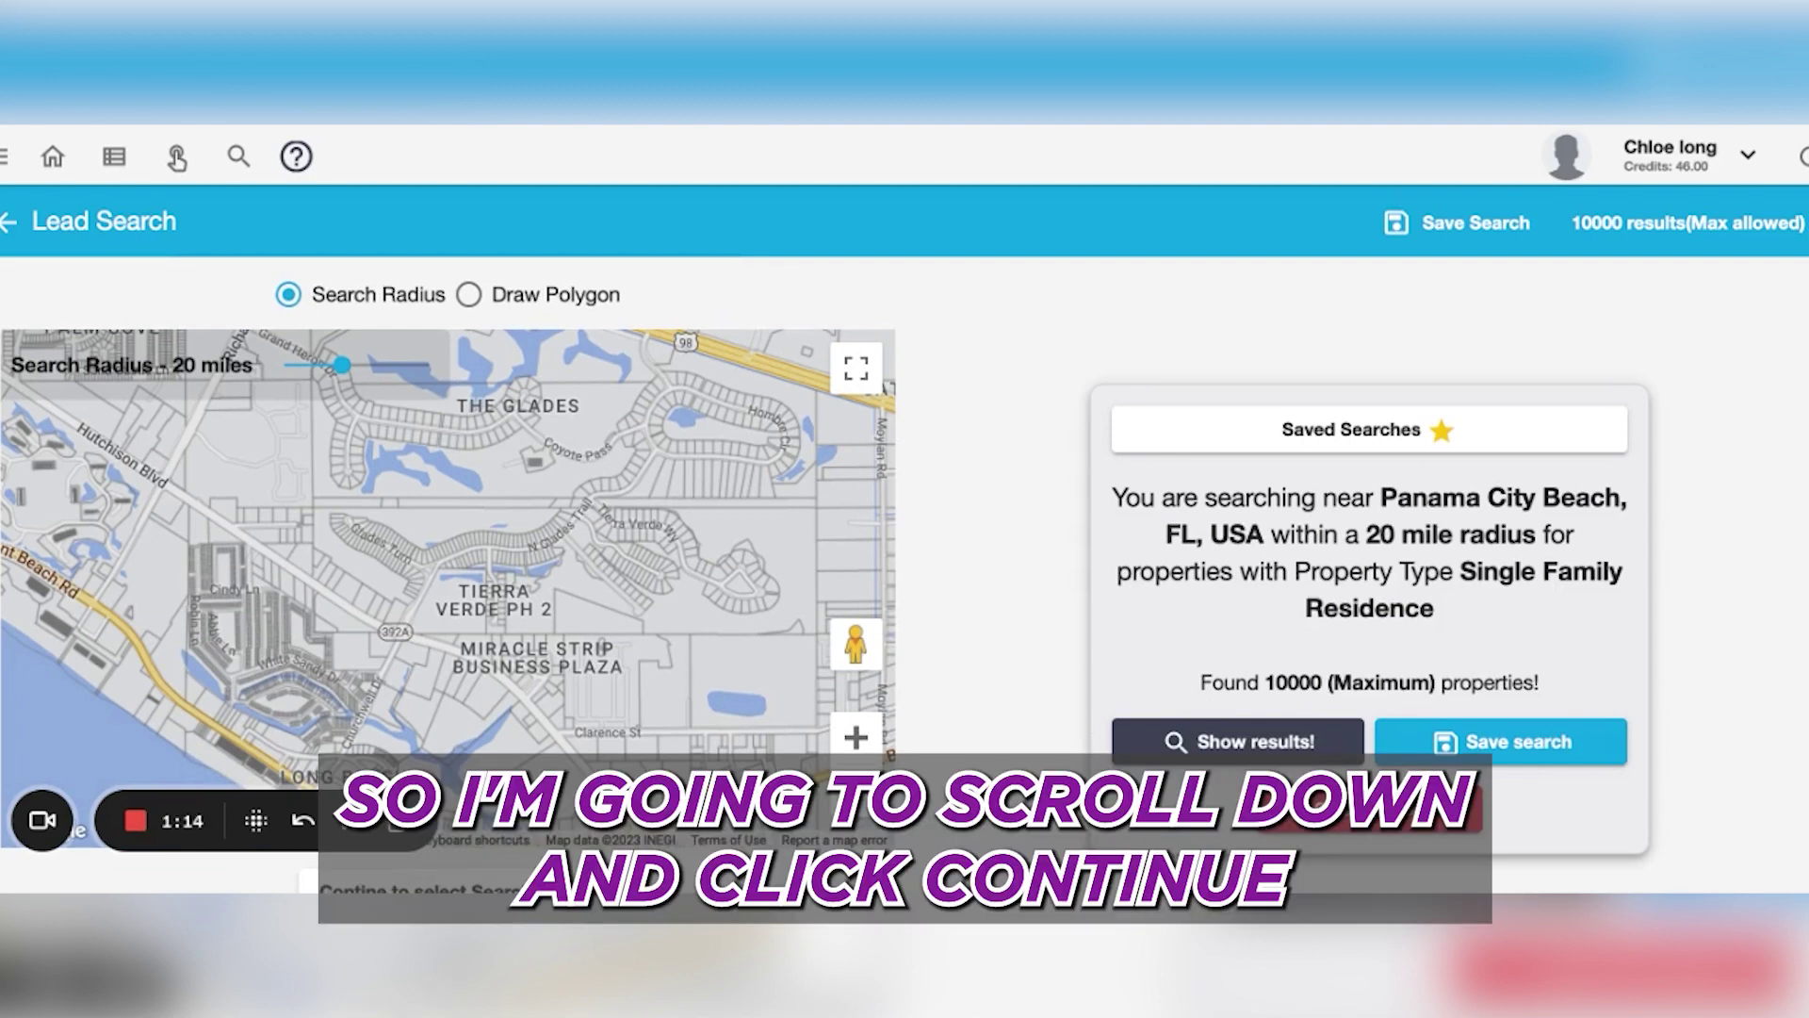
click(424, 886)
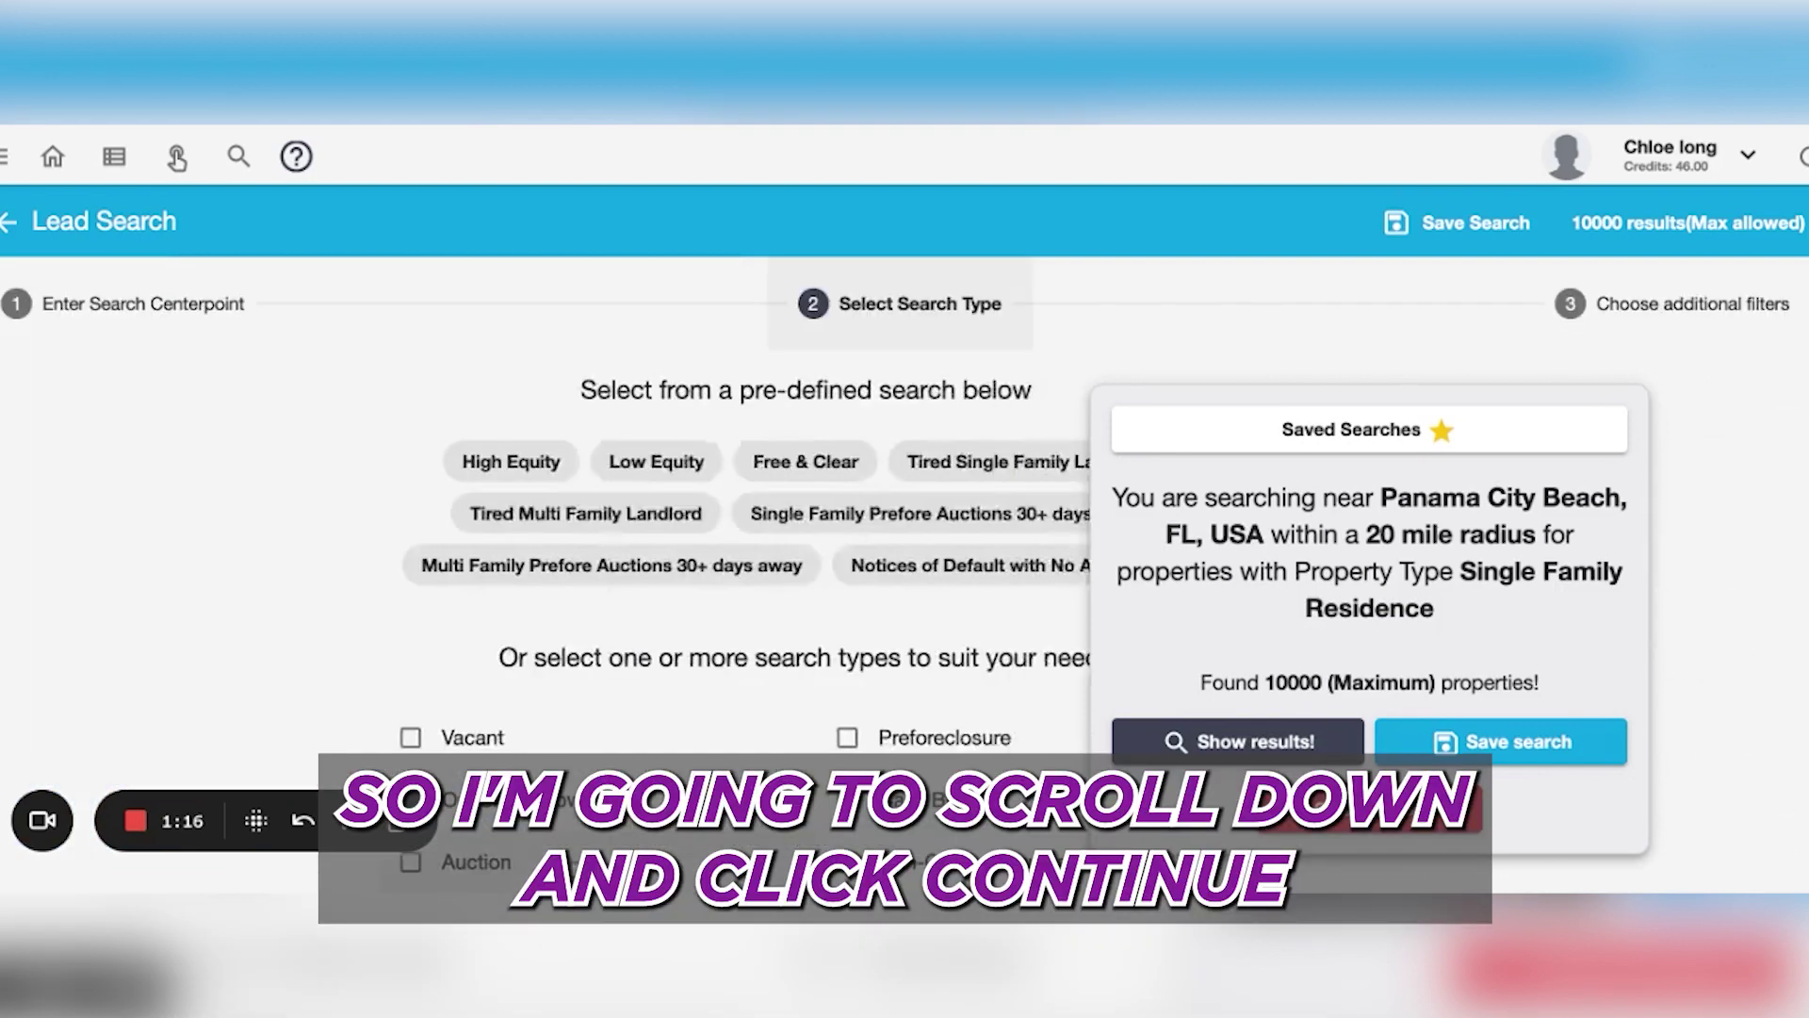
- Tick Preforeclosure and Out of state owner with 'Any' matching, finding 8926 properties
scroll(993, 597, down, 1)
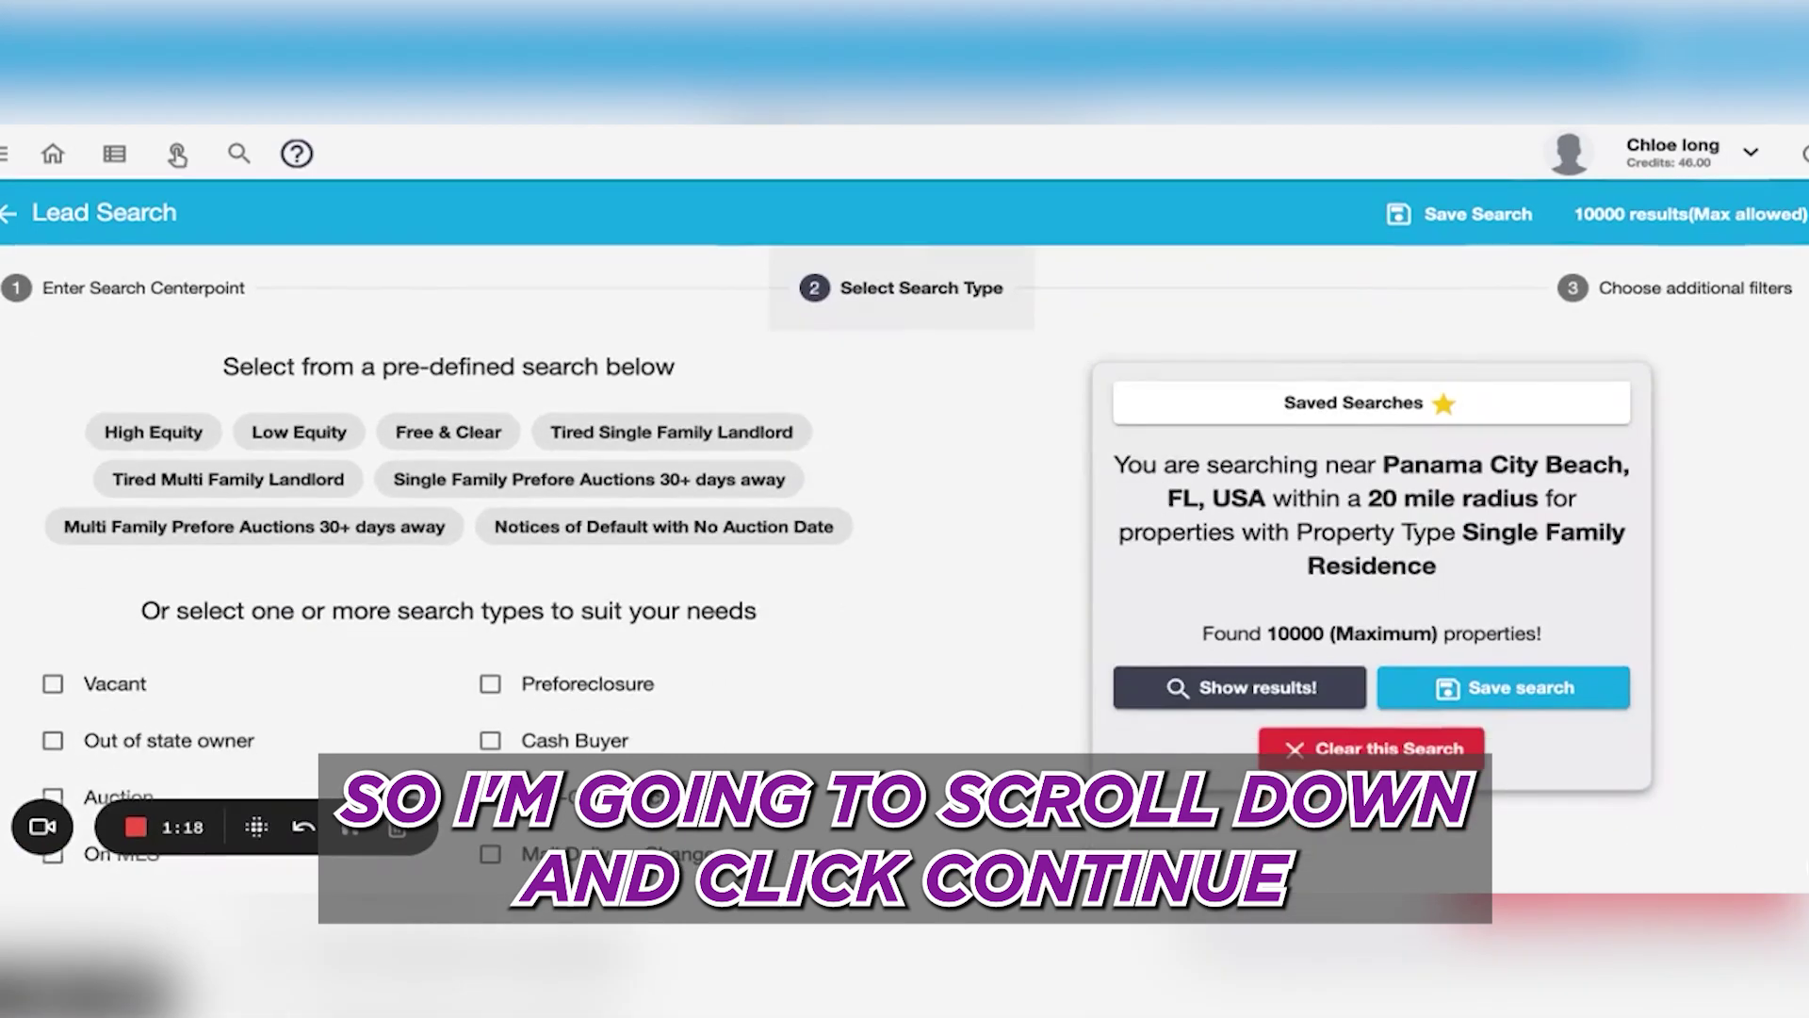
scroll(993, 598, down, 2)
scroll(993, 597, down, 1)
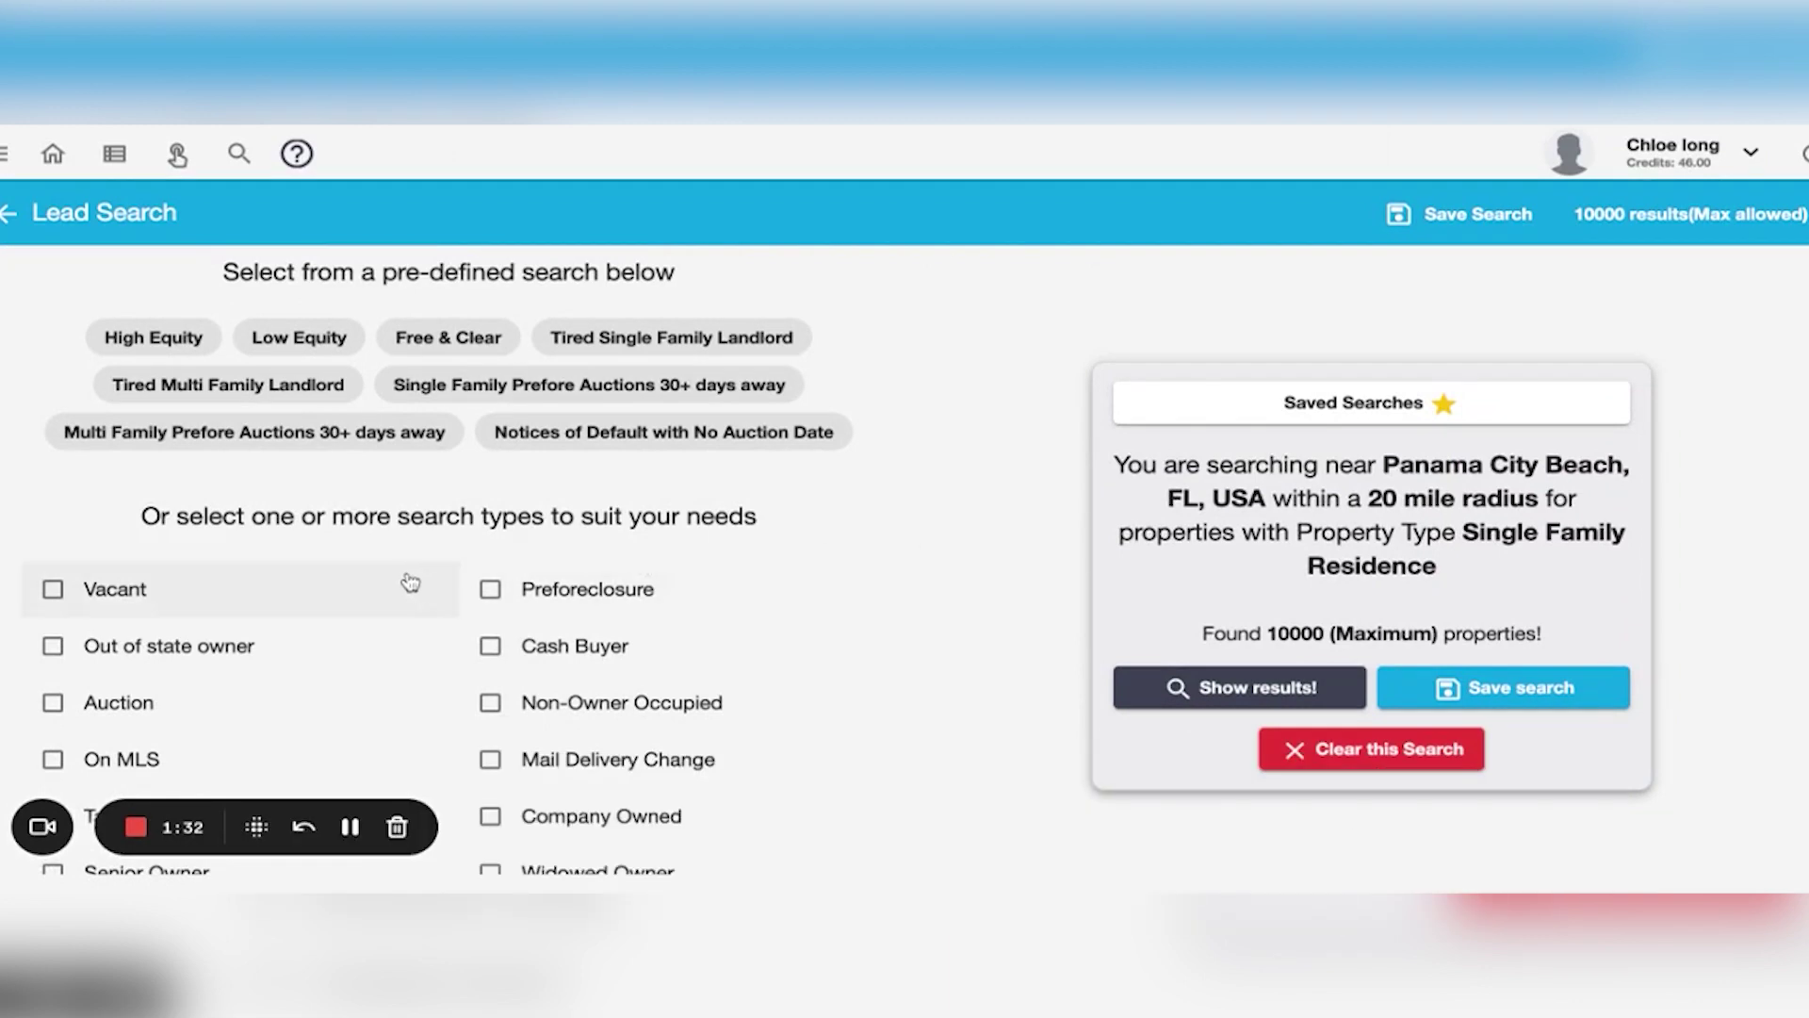
scroll(408, 576, down, 2)
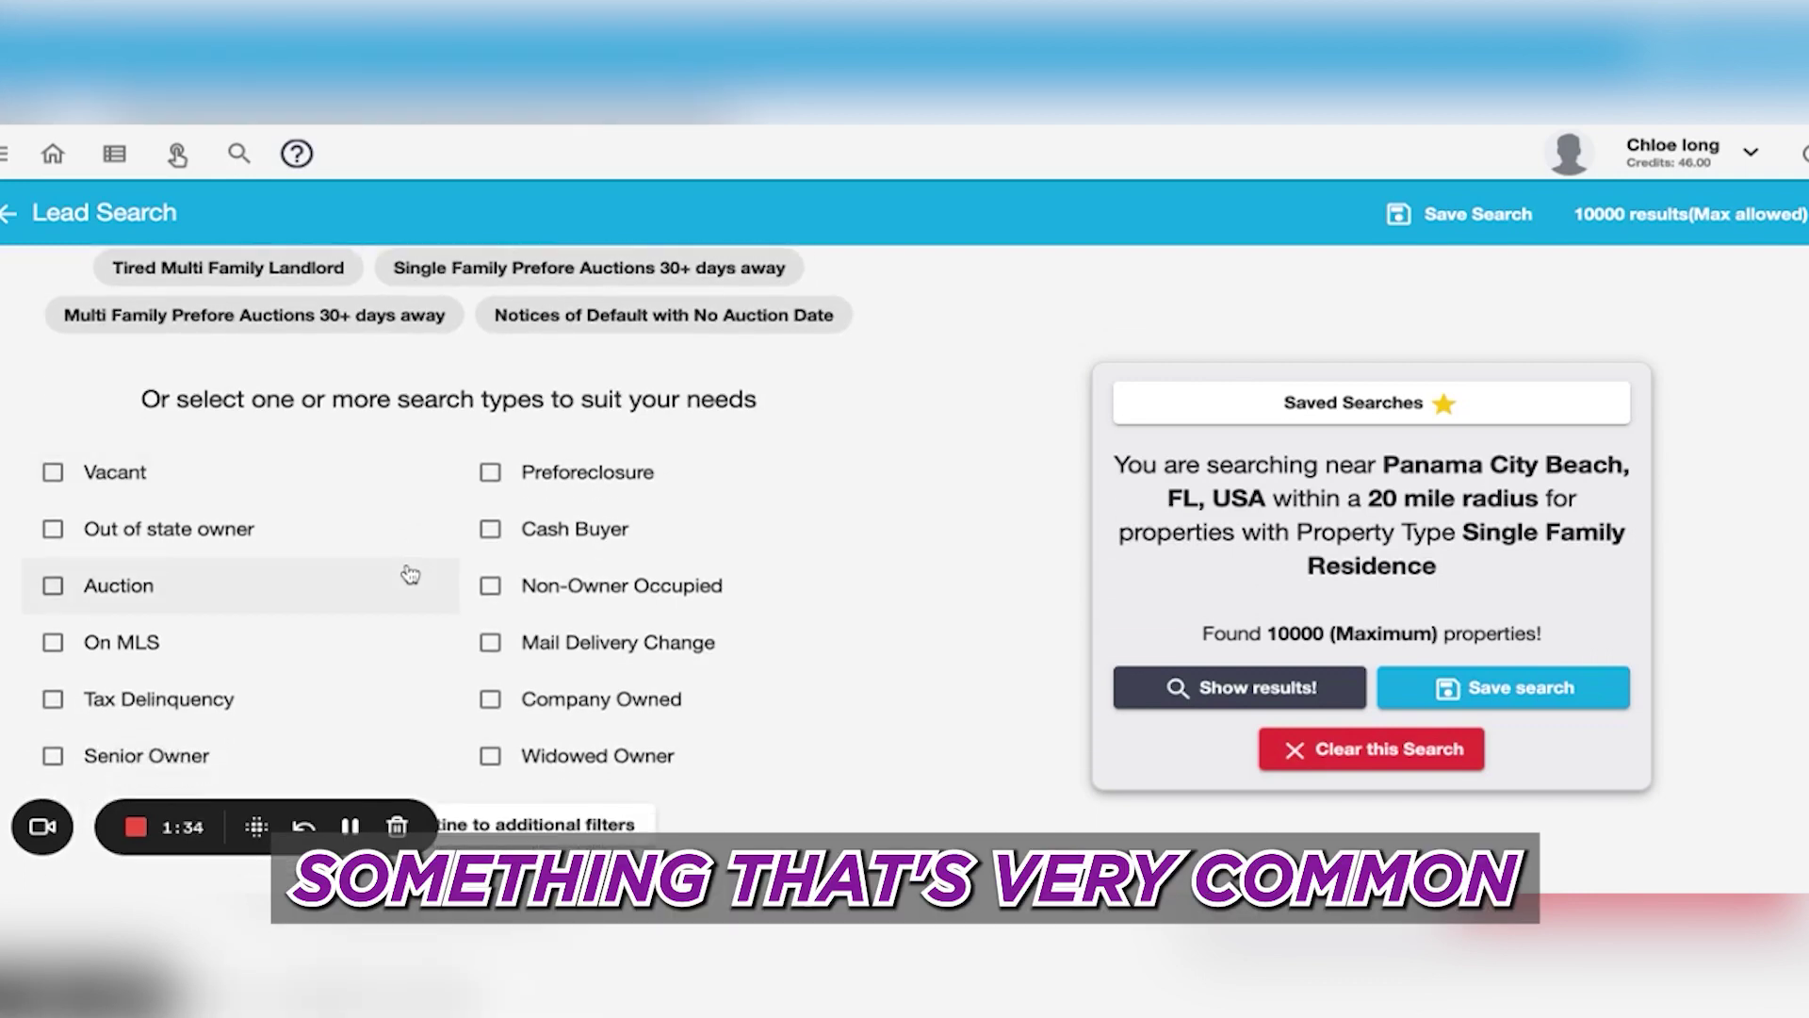
scroll(410, 575, up, 1)
scroll(377, 528, up, 1)
scroll(358, 490, down, 1)
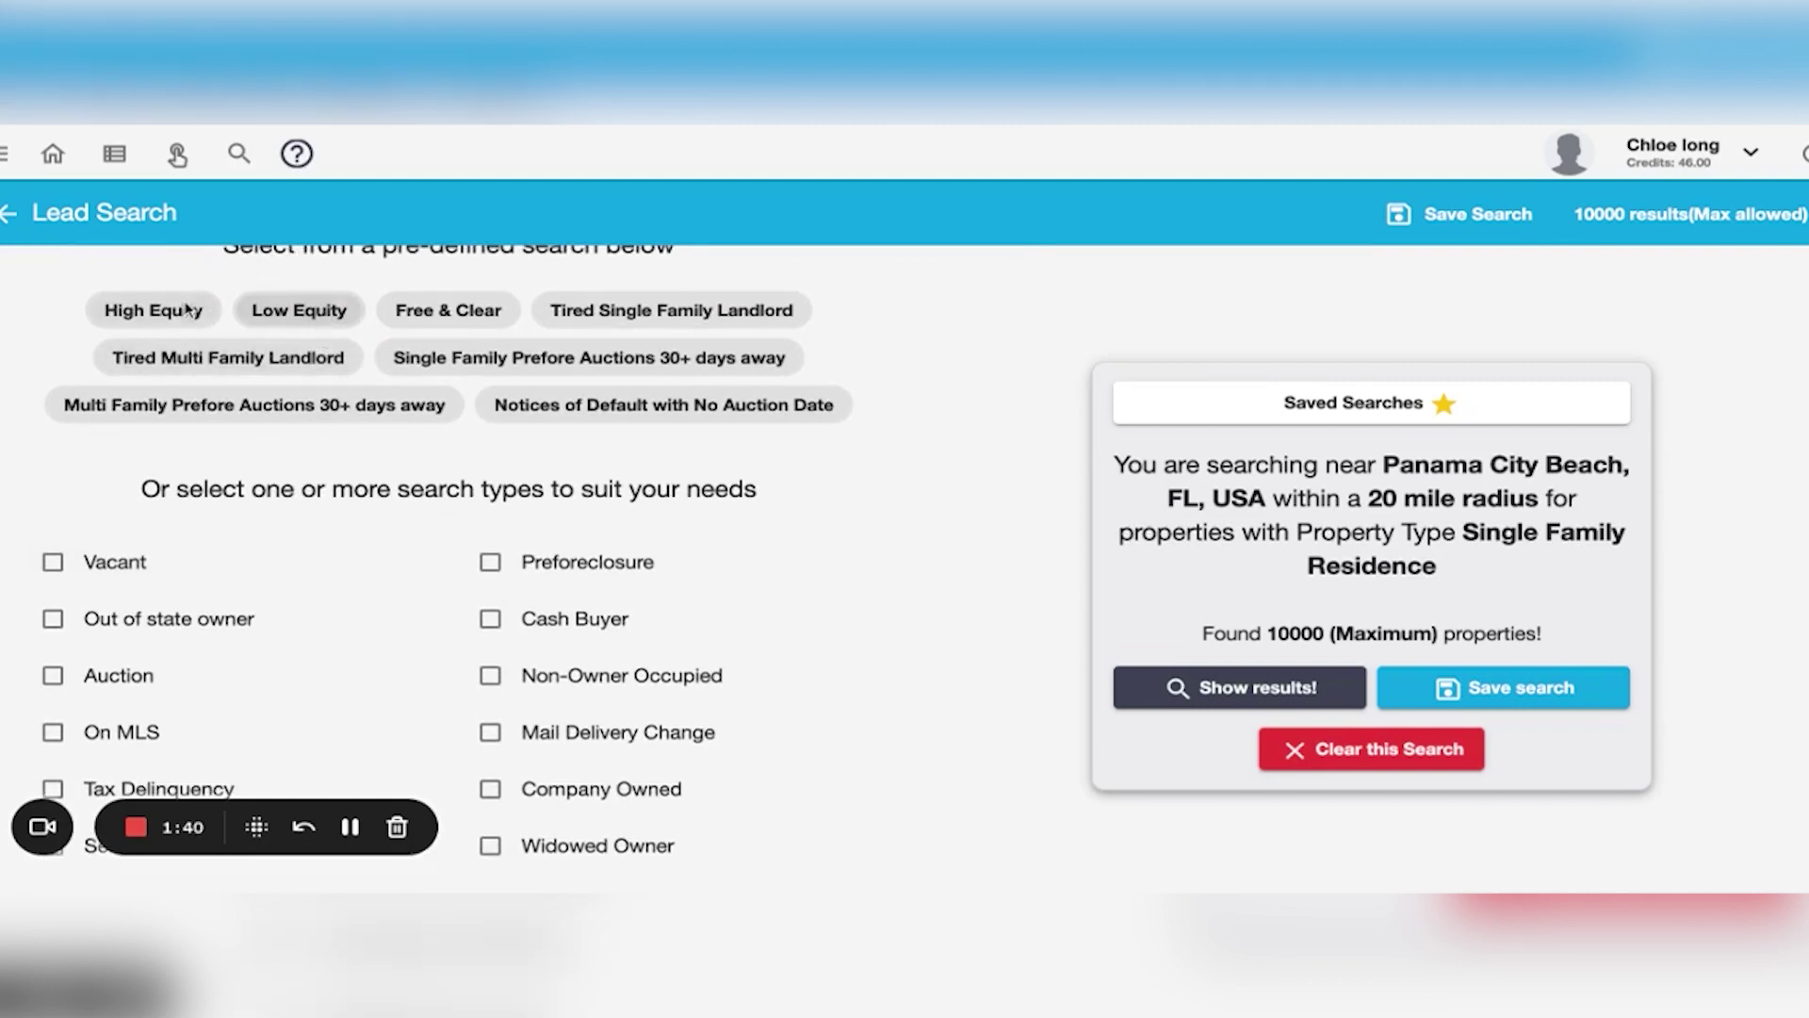
scroll(508, 585, down, 1)
scroll(512, 580, down, 1)
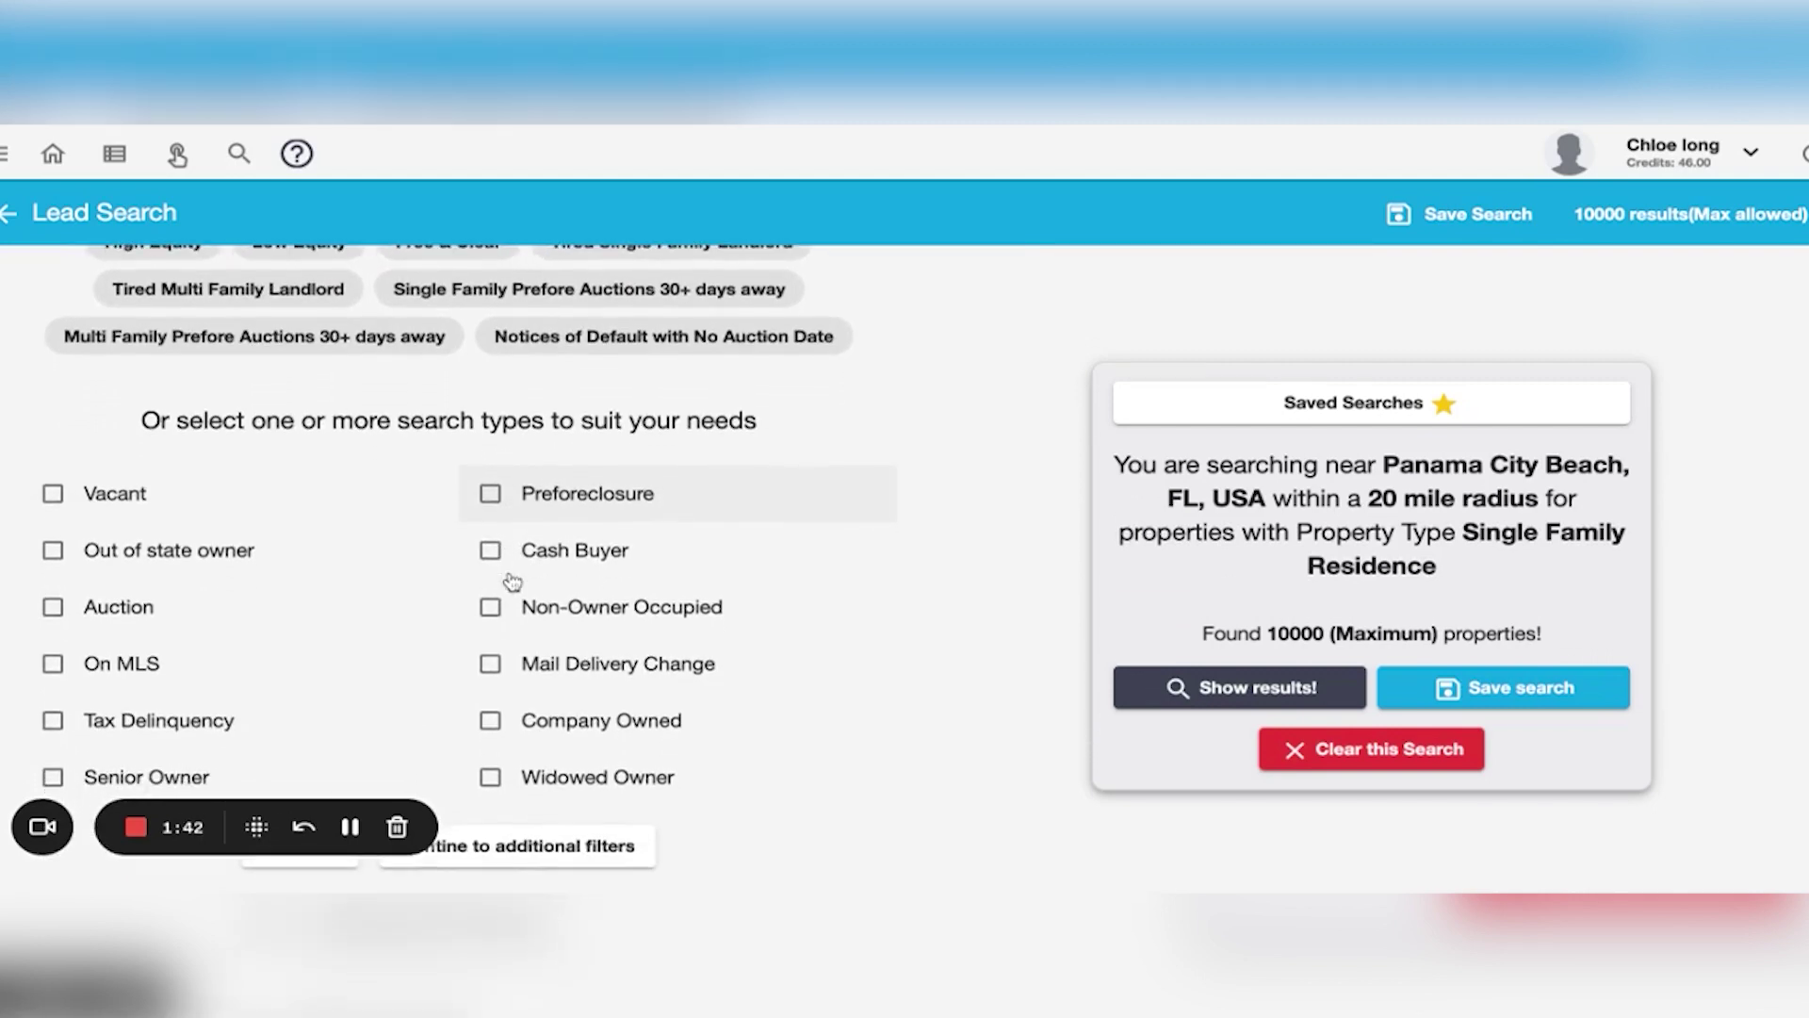
scroll(364, 613, down, 1)
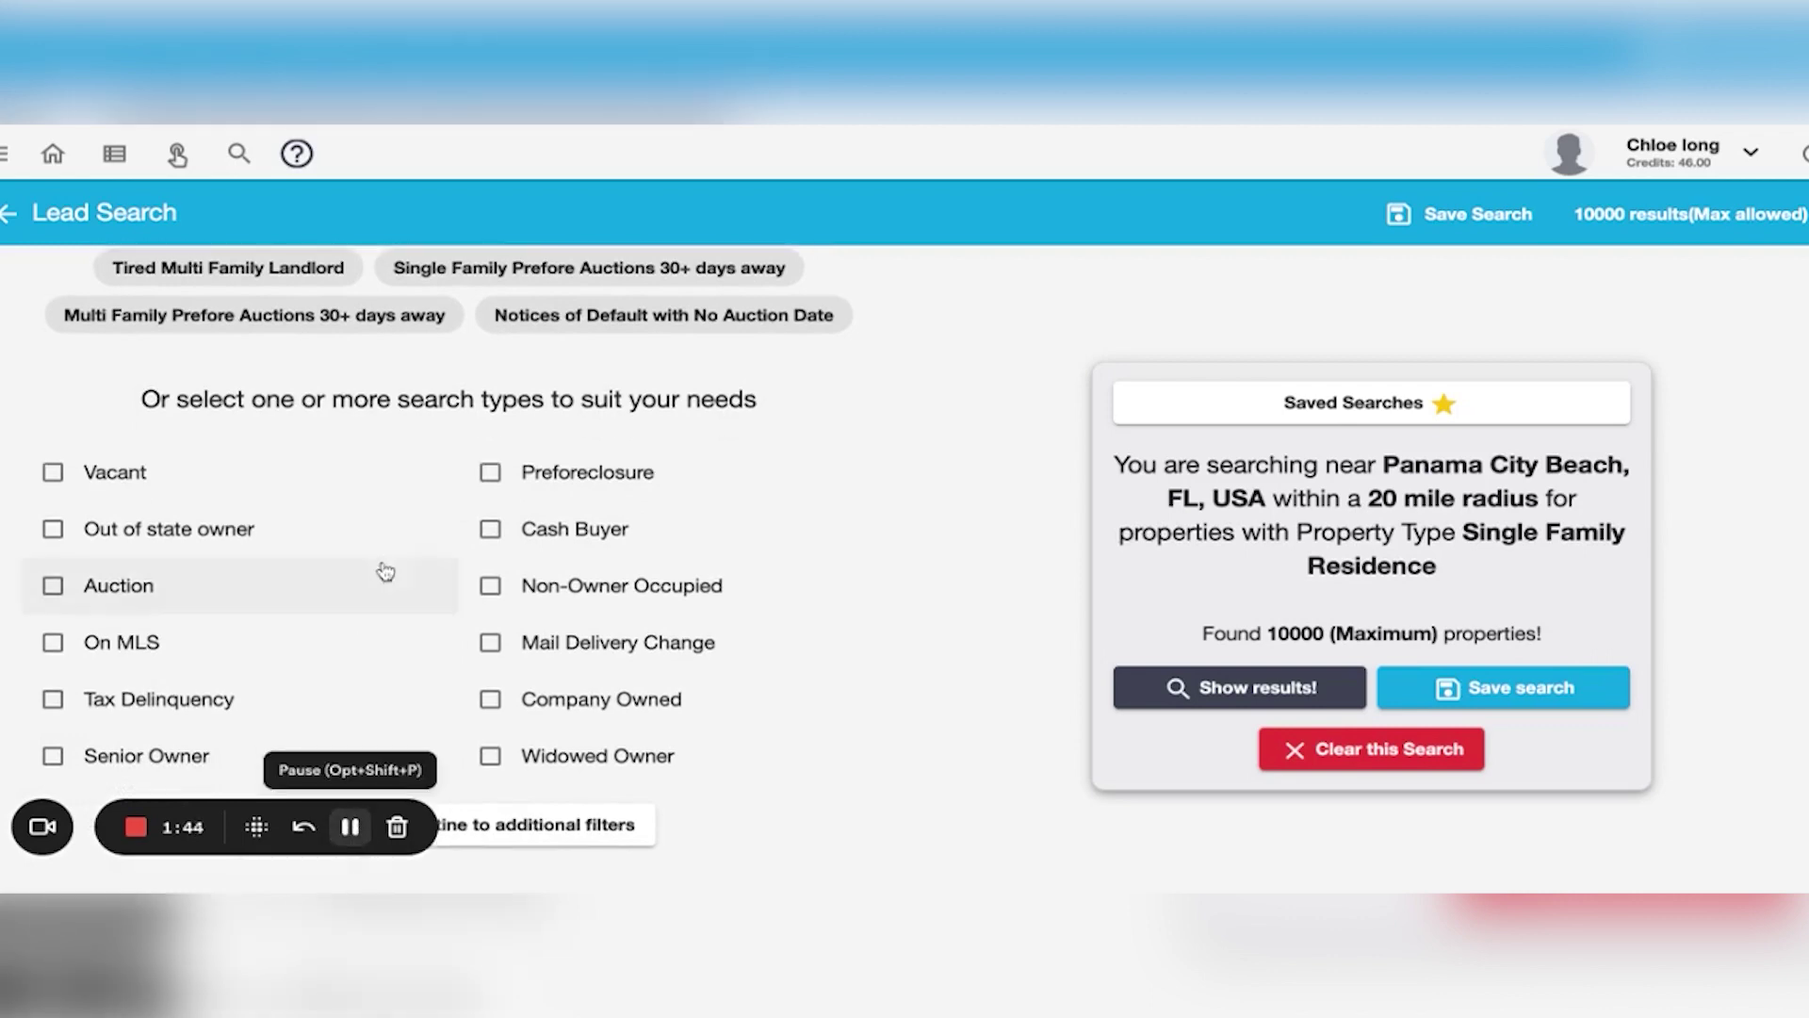
click(489, 472)
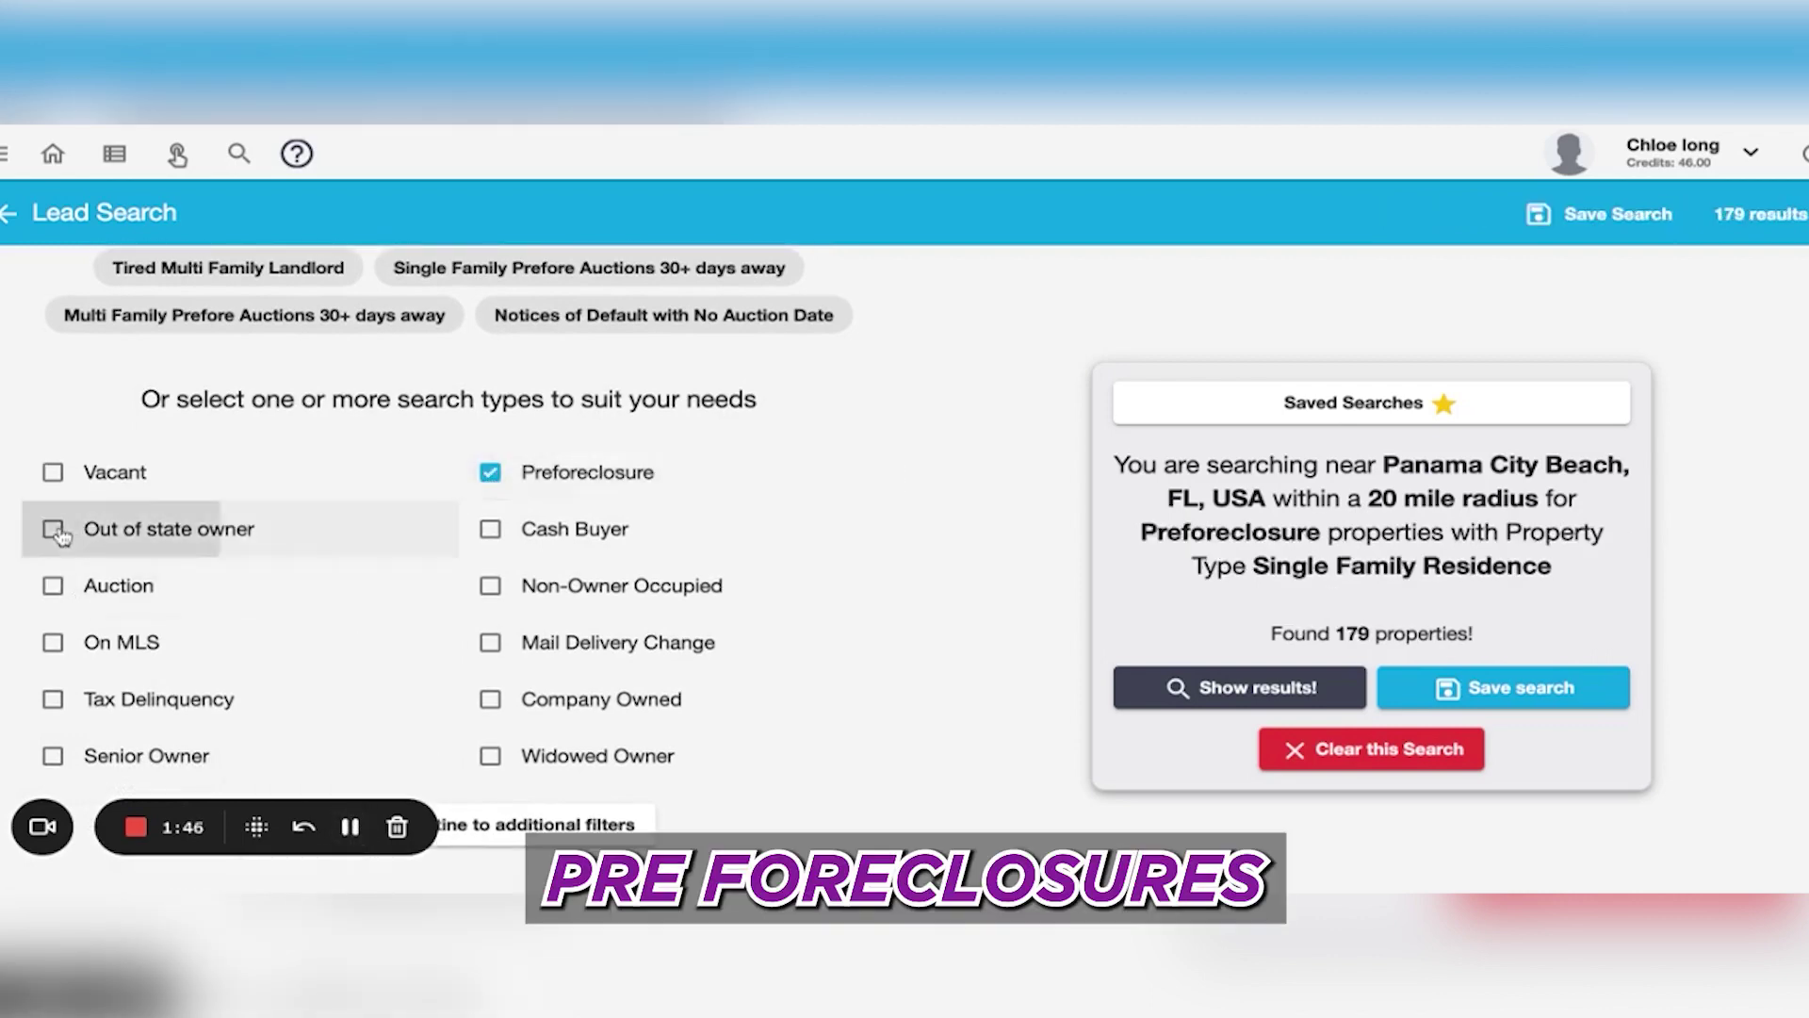
click(52, 529)
- Continue to the additional filters step
scroll(697, 496, down, 3)
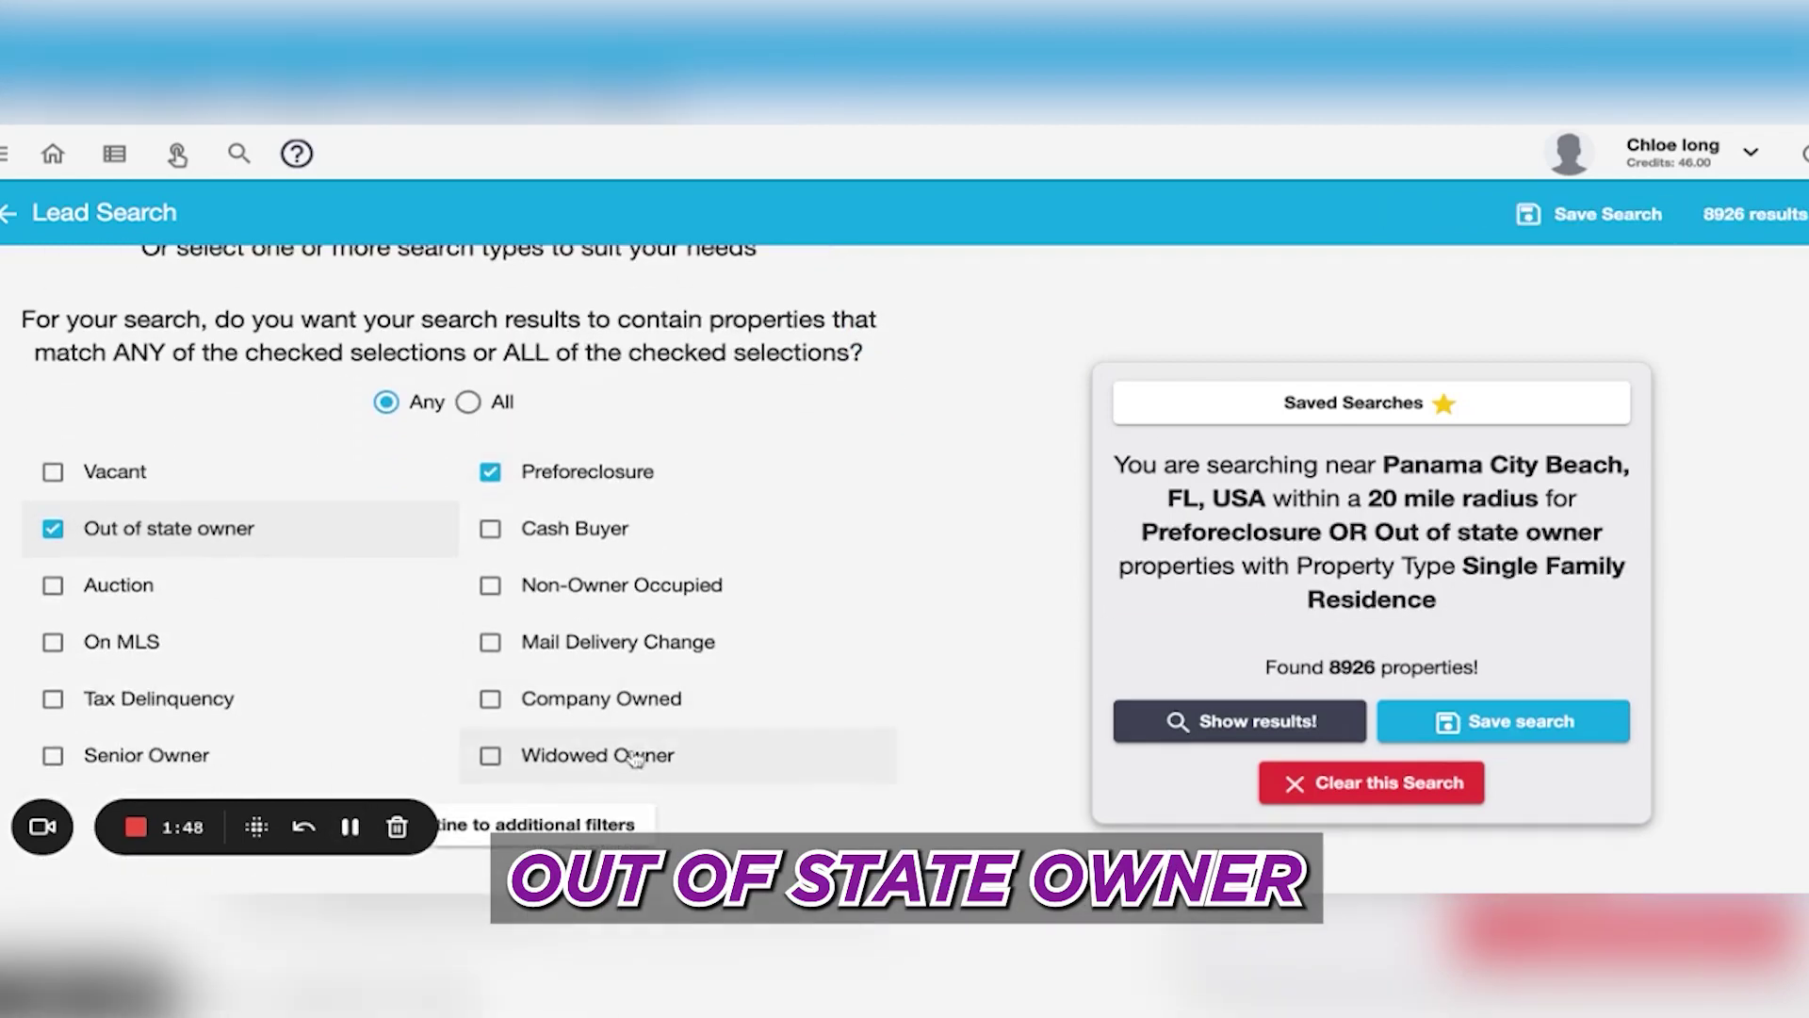
click(596, 826)
scroll(700, 354, down, 2)
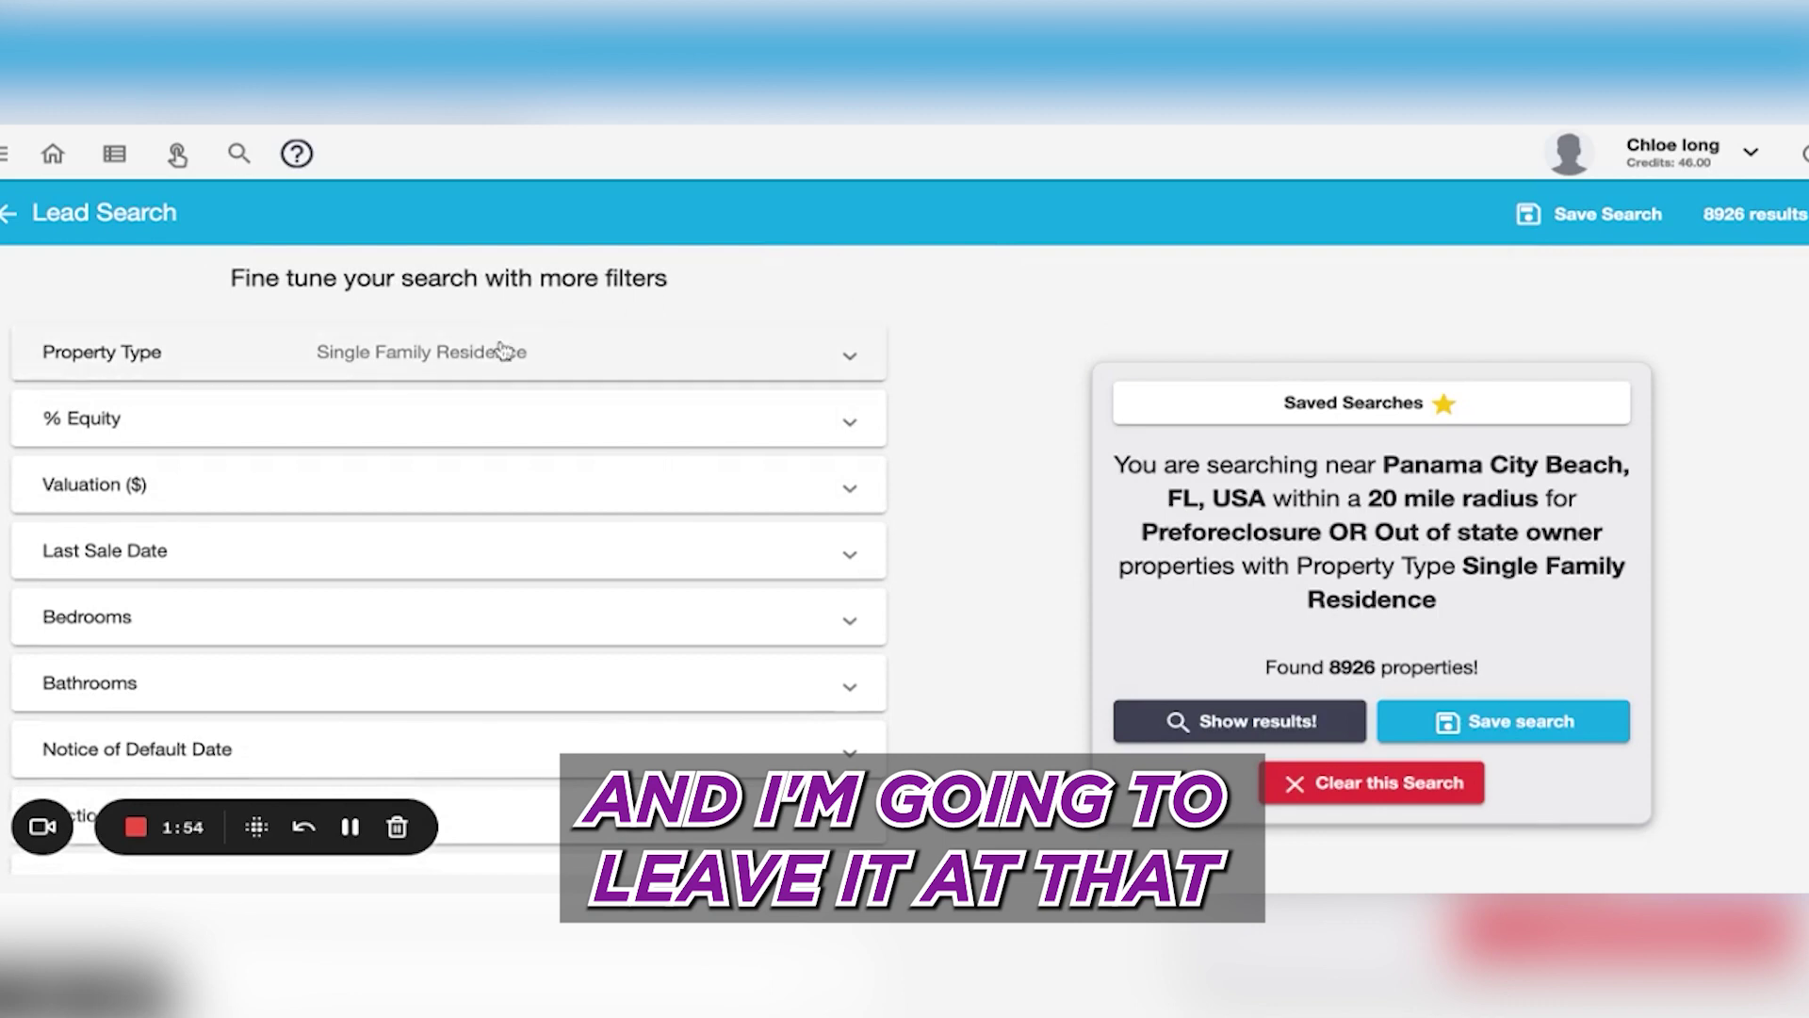
- Set the % Equity filter to at least 35, narrowing the count to 7922
click(565, 436)
click(283, 545)
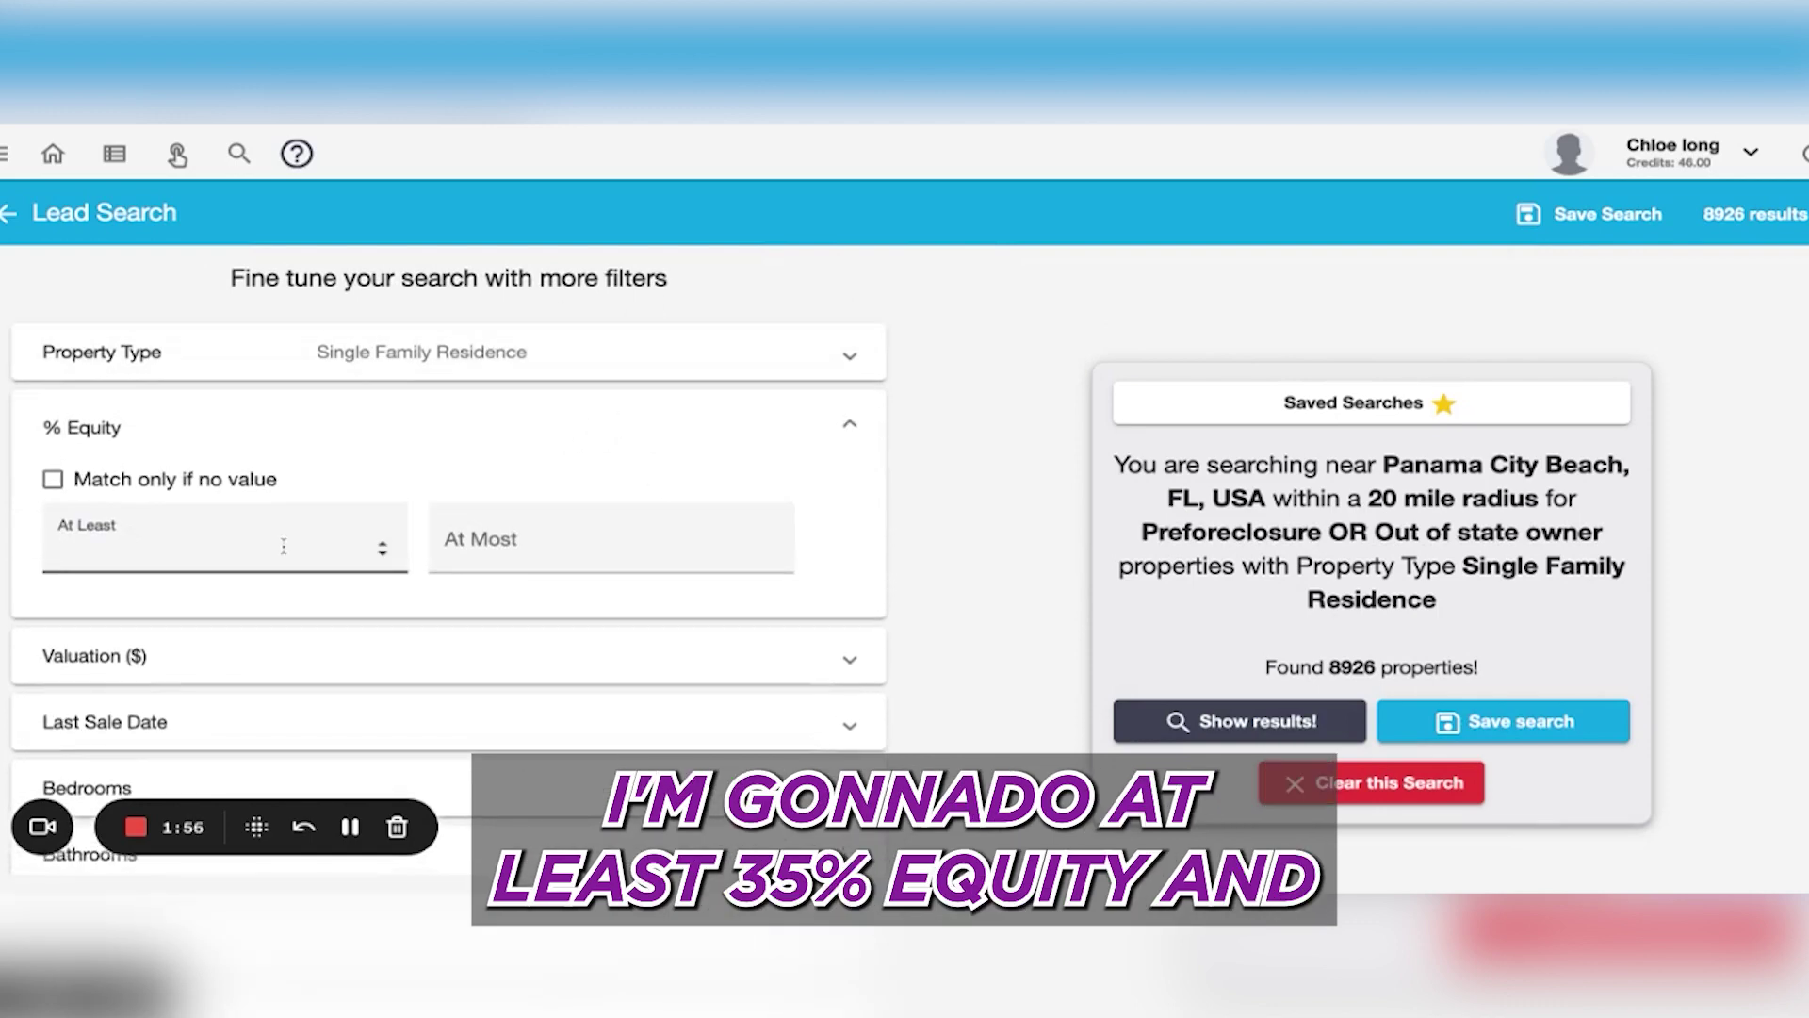
text(35)
scroll(675, 541, down, 3)
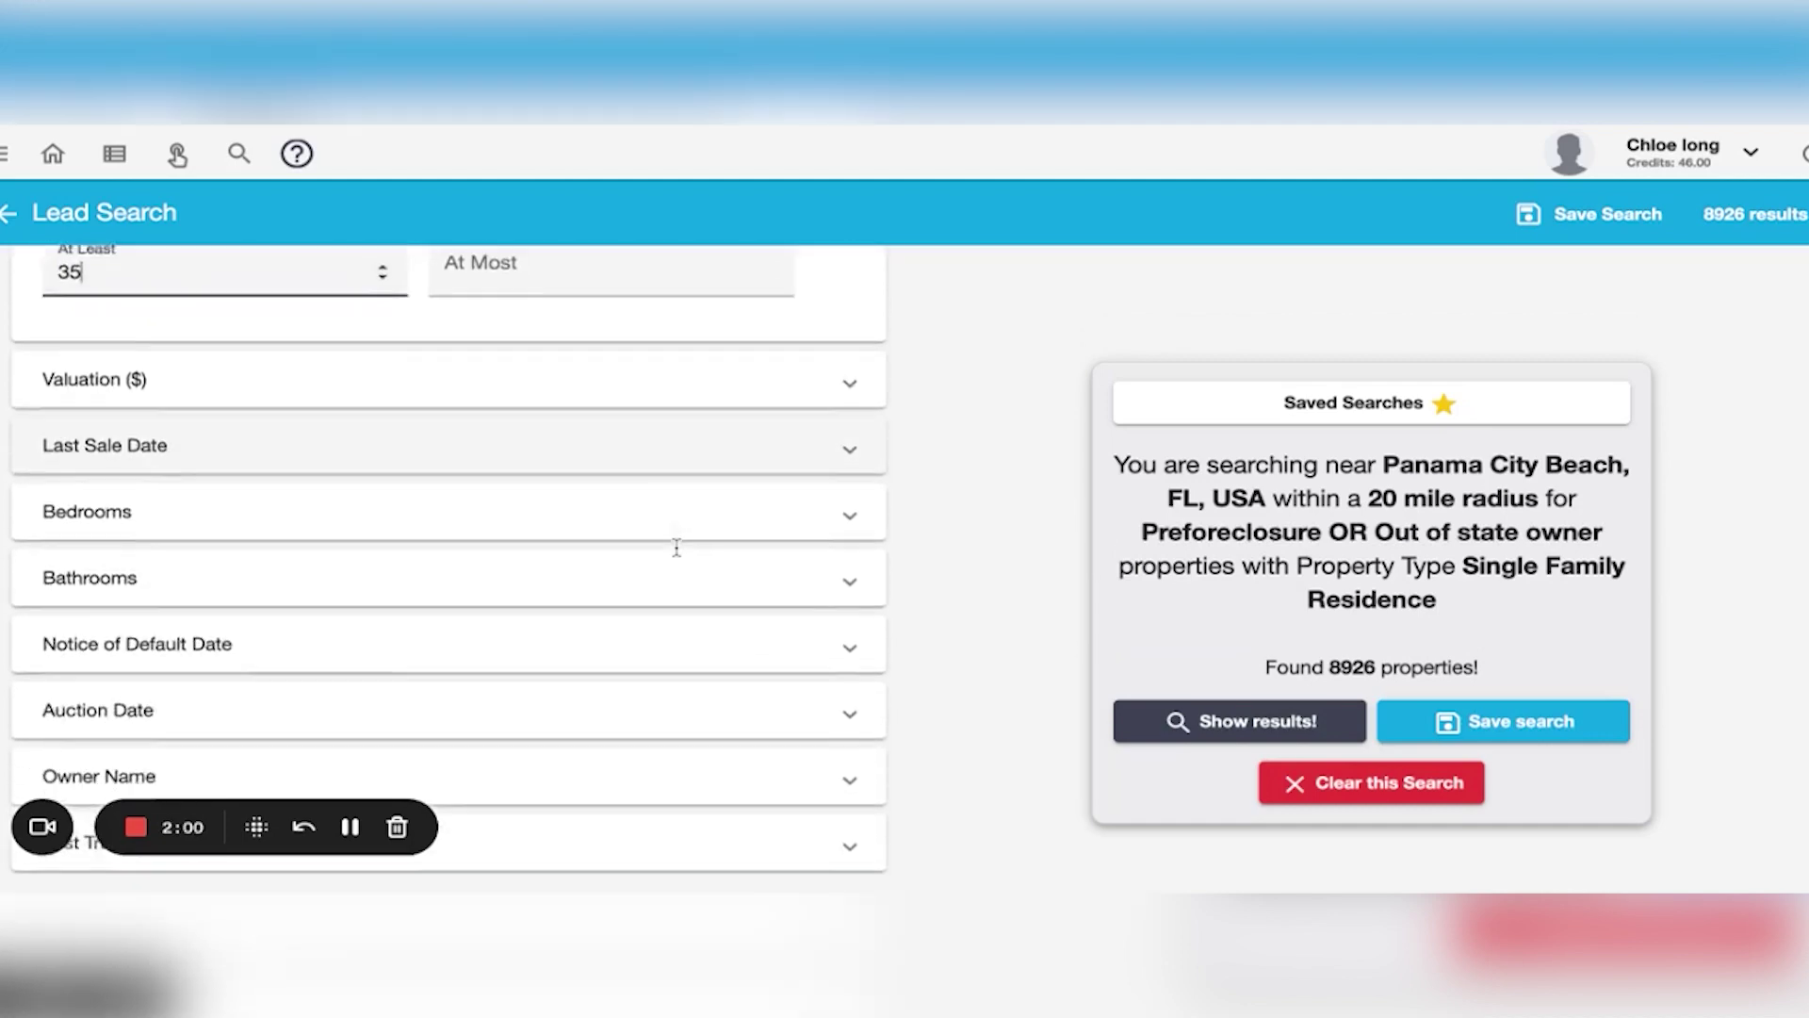
scroll(677, 547, up, 3)
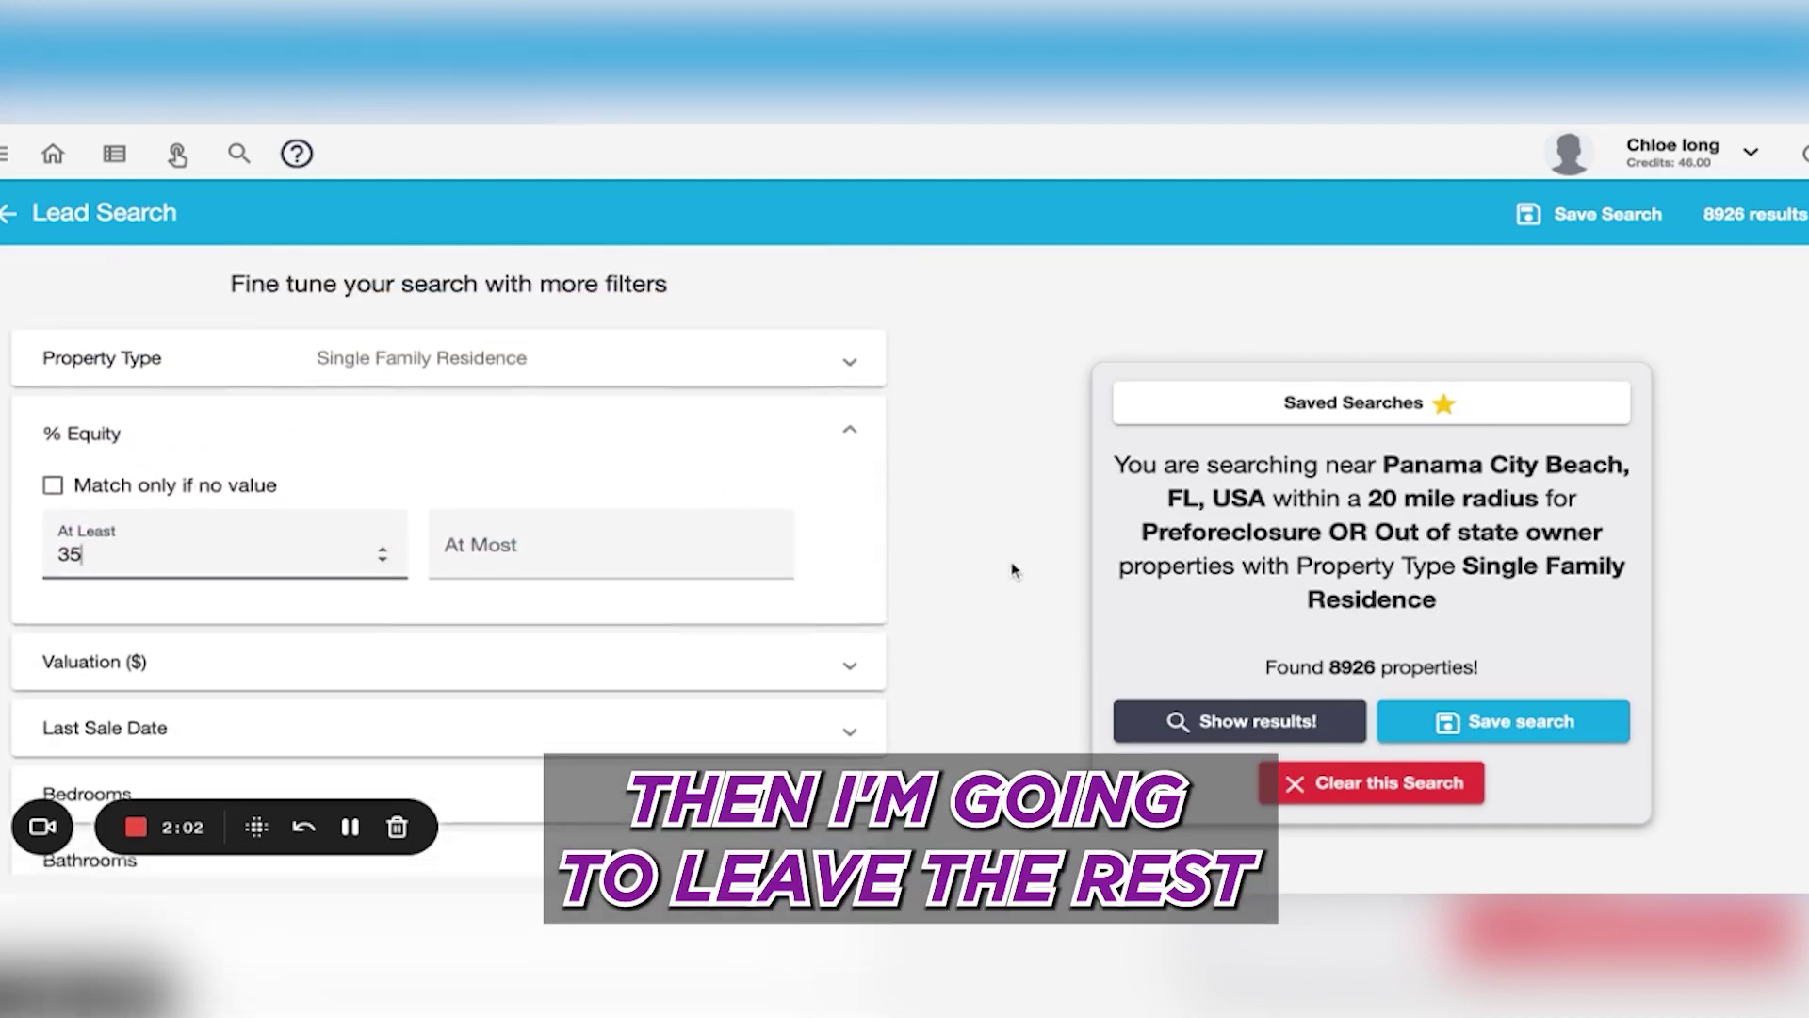
scroll(717, 551, down, 2)
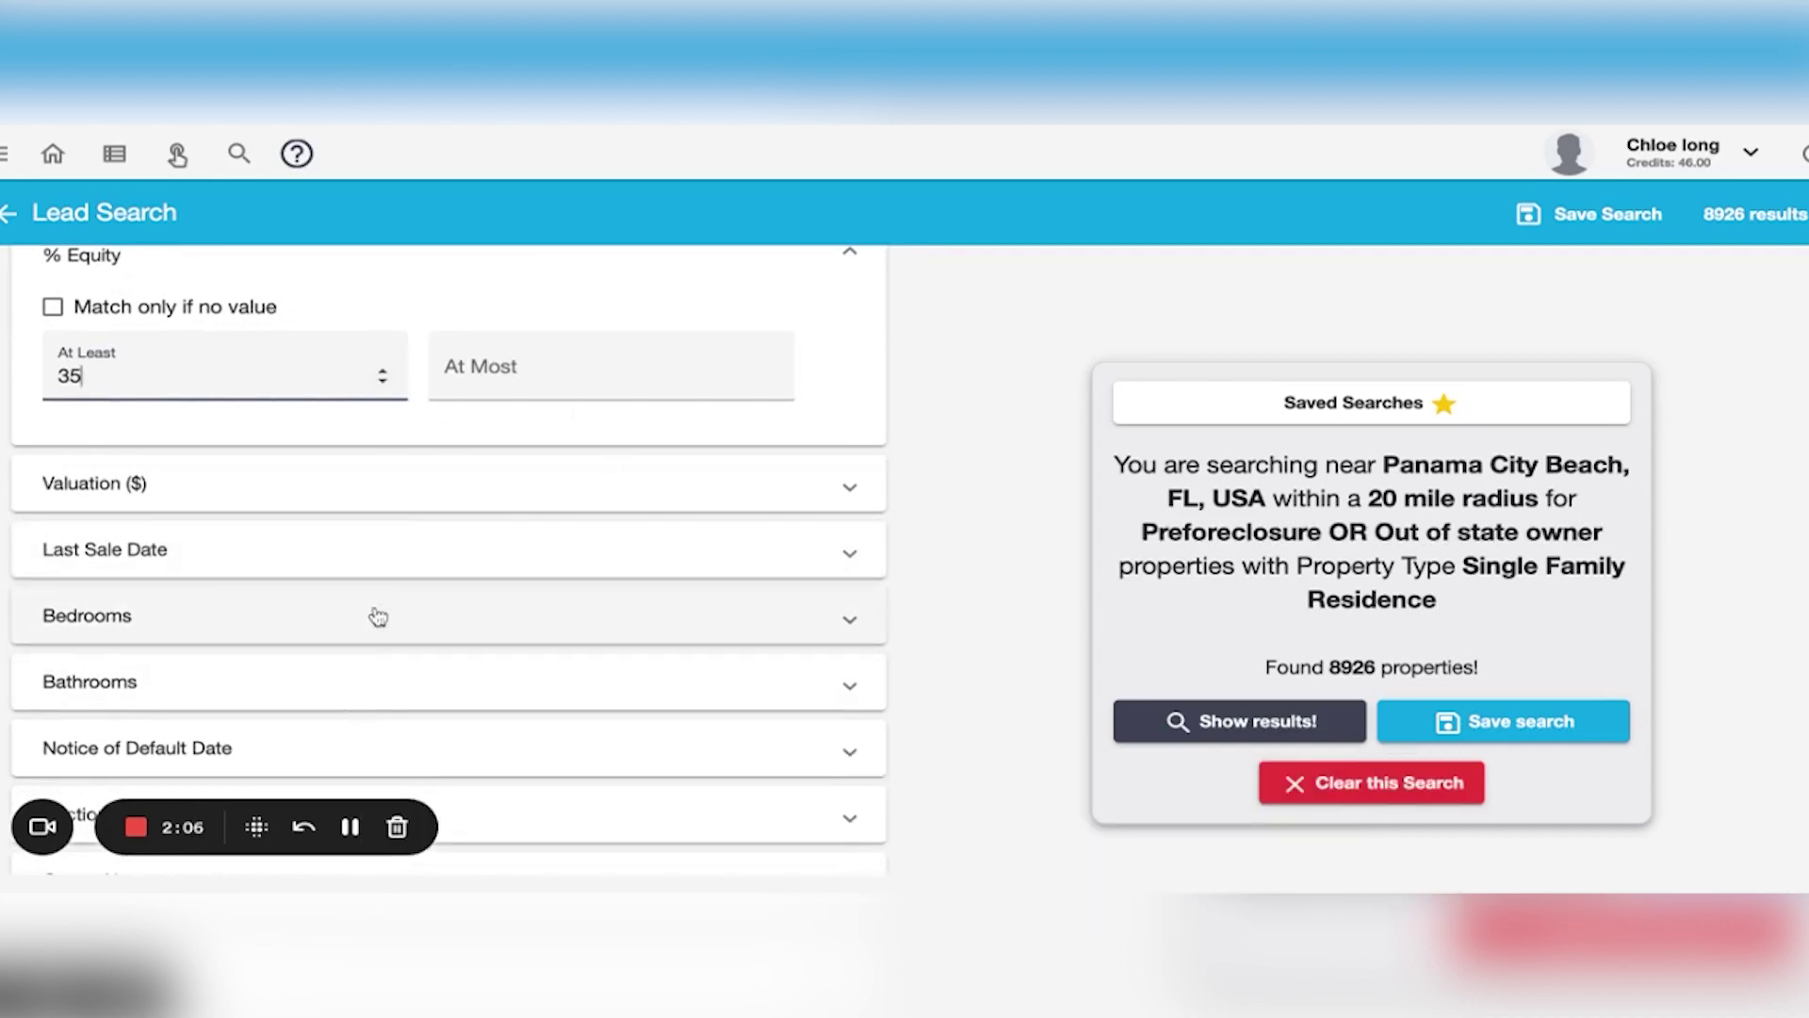
click(378, 616)
click(851, 638)
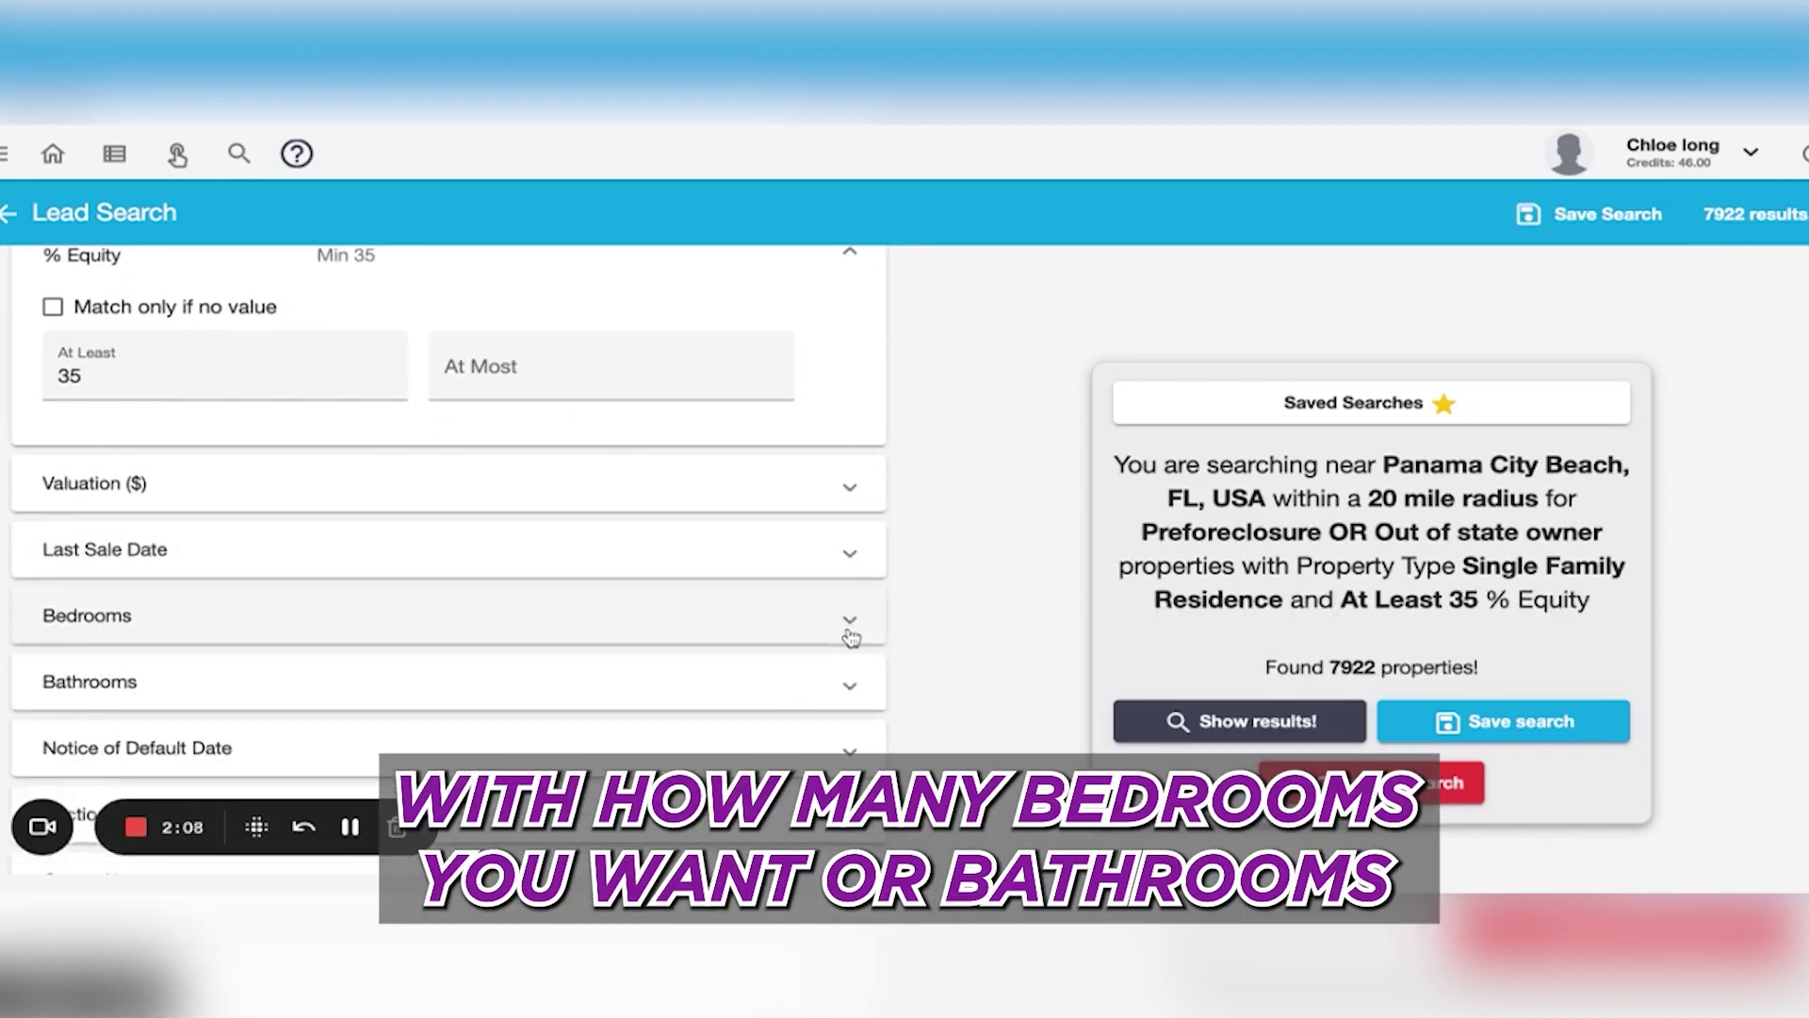
- Show the results list for the 7922 matching properties
scroll(851, 638, down, 1)
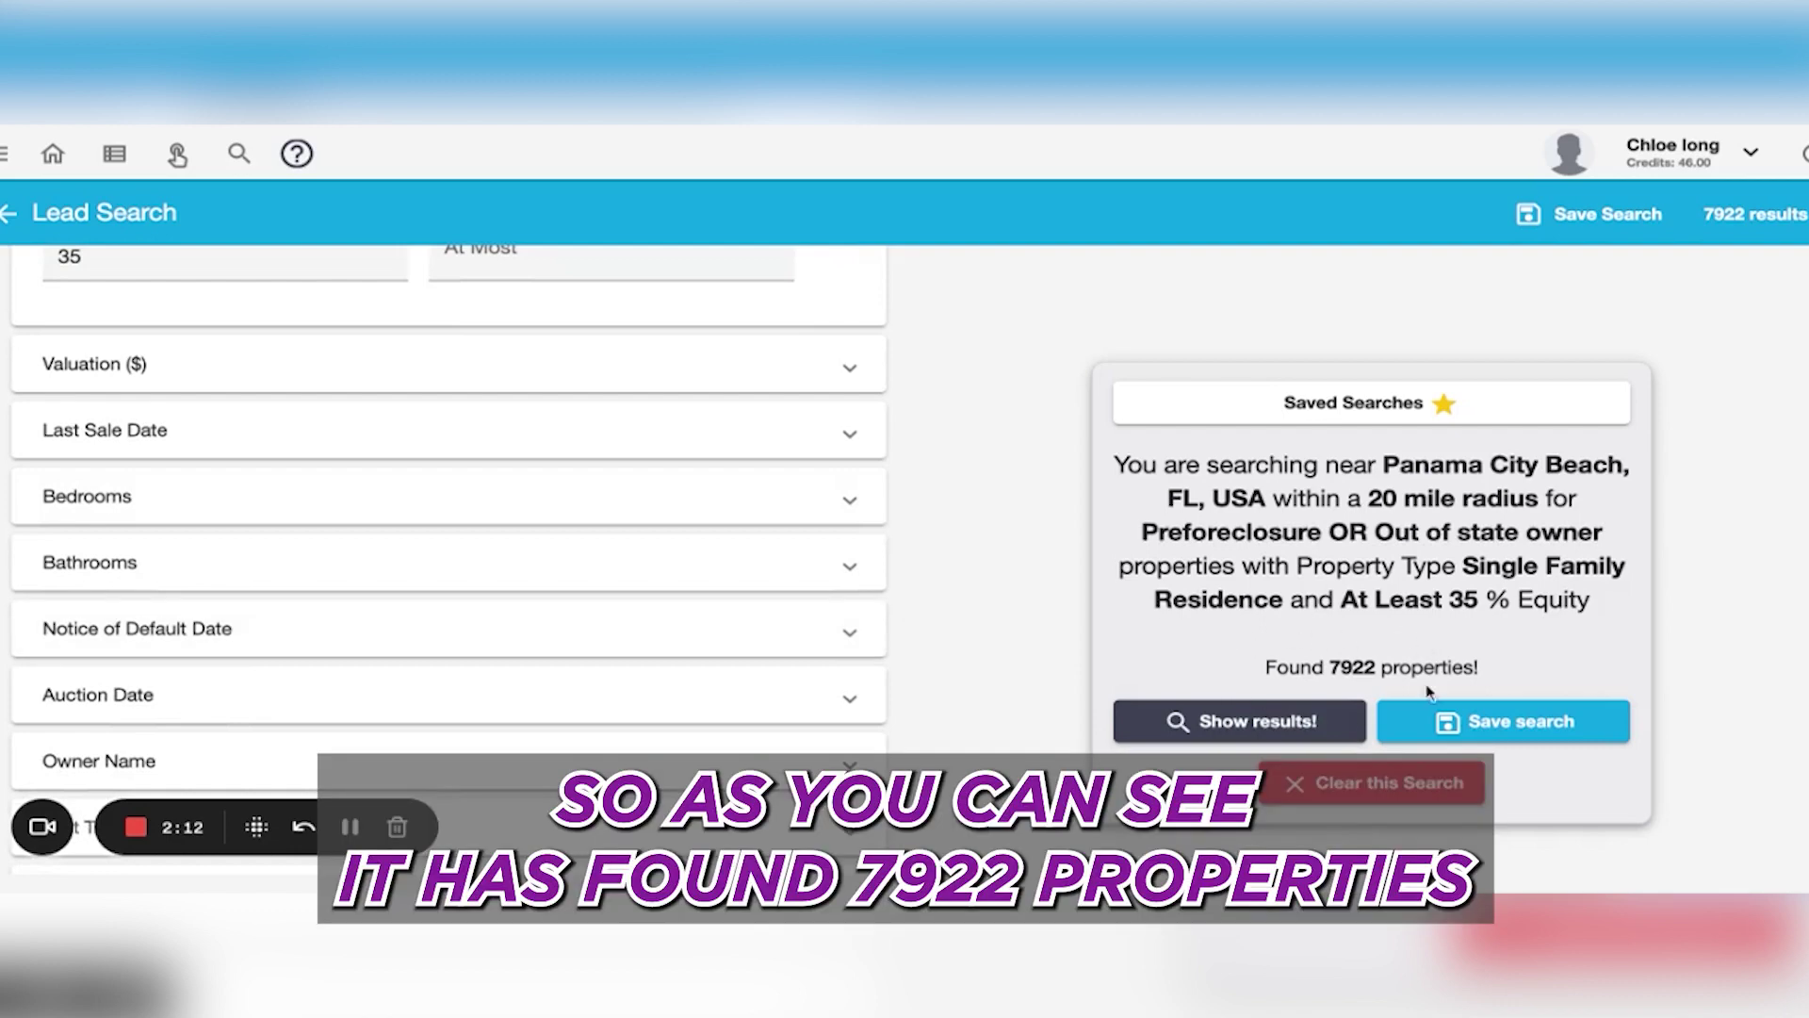
scroll(973, 509, down, 1)
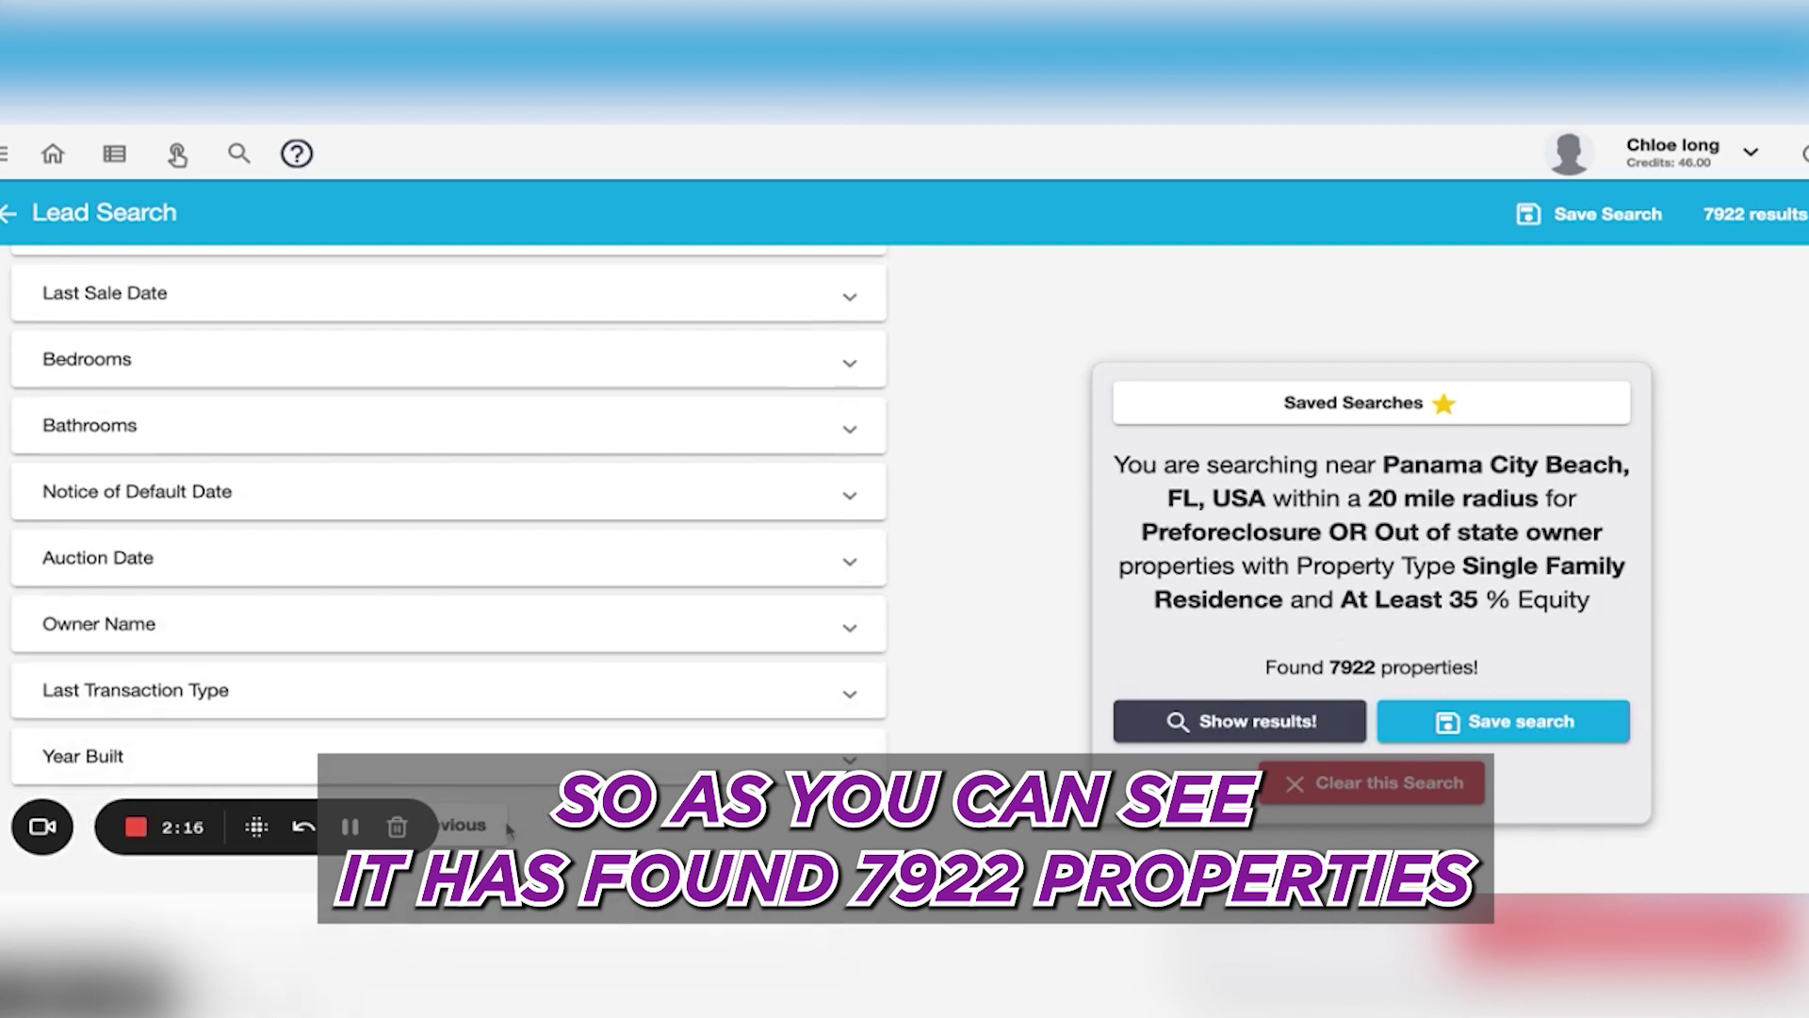
scroll(569, 657, up, 5)
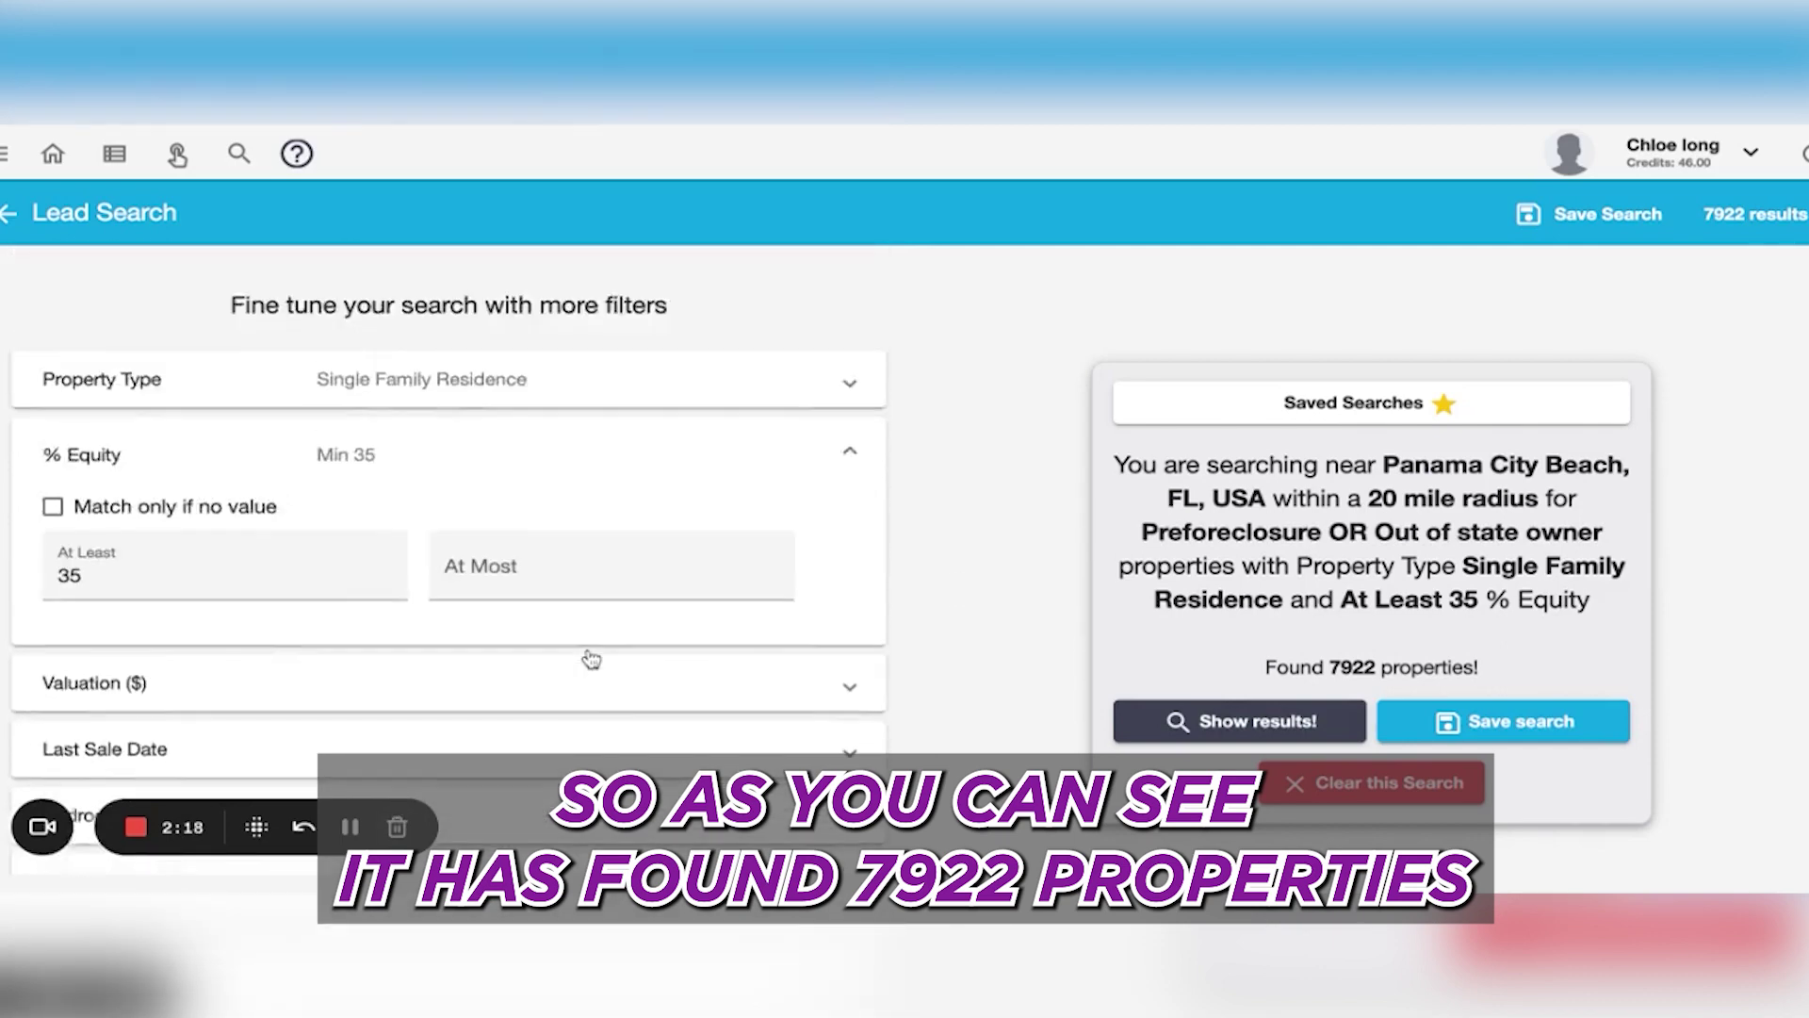
scroll(591, 657, down, 5)
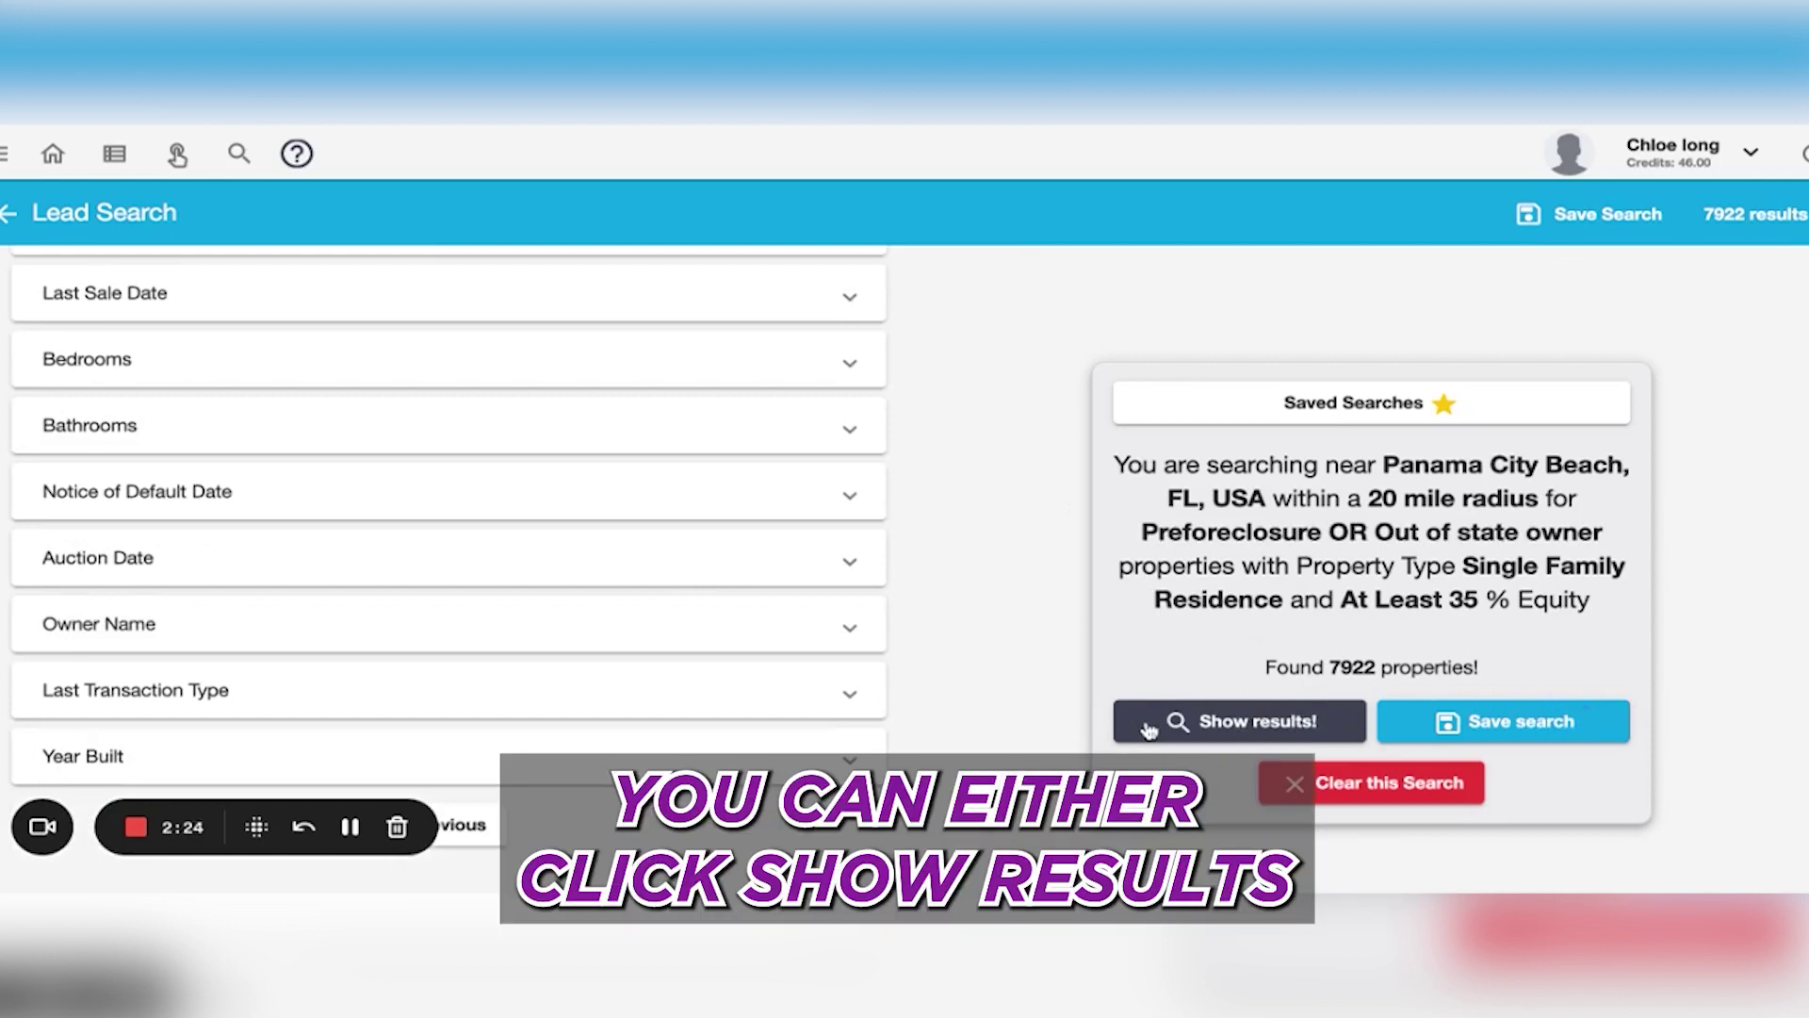
click(1198, 721)
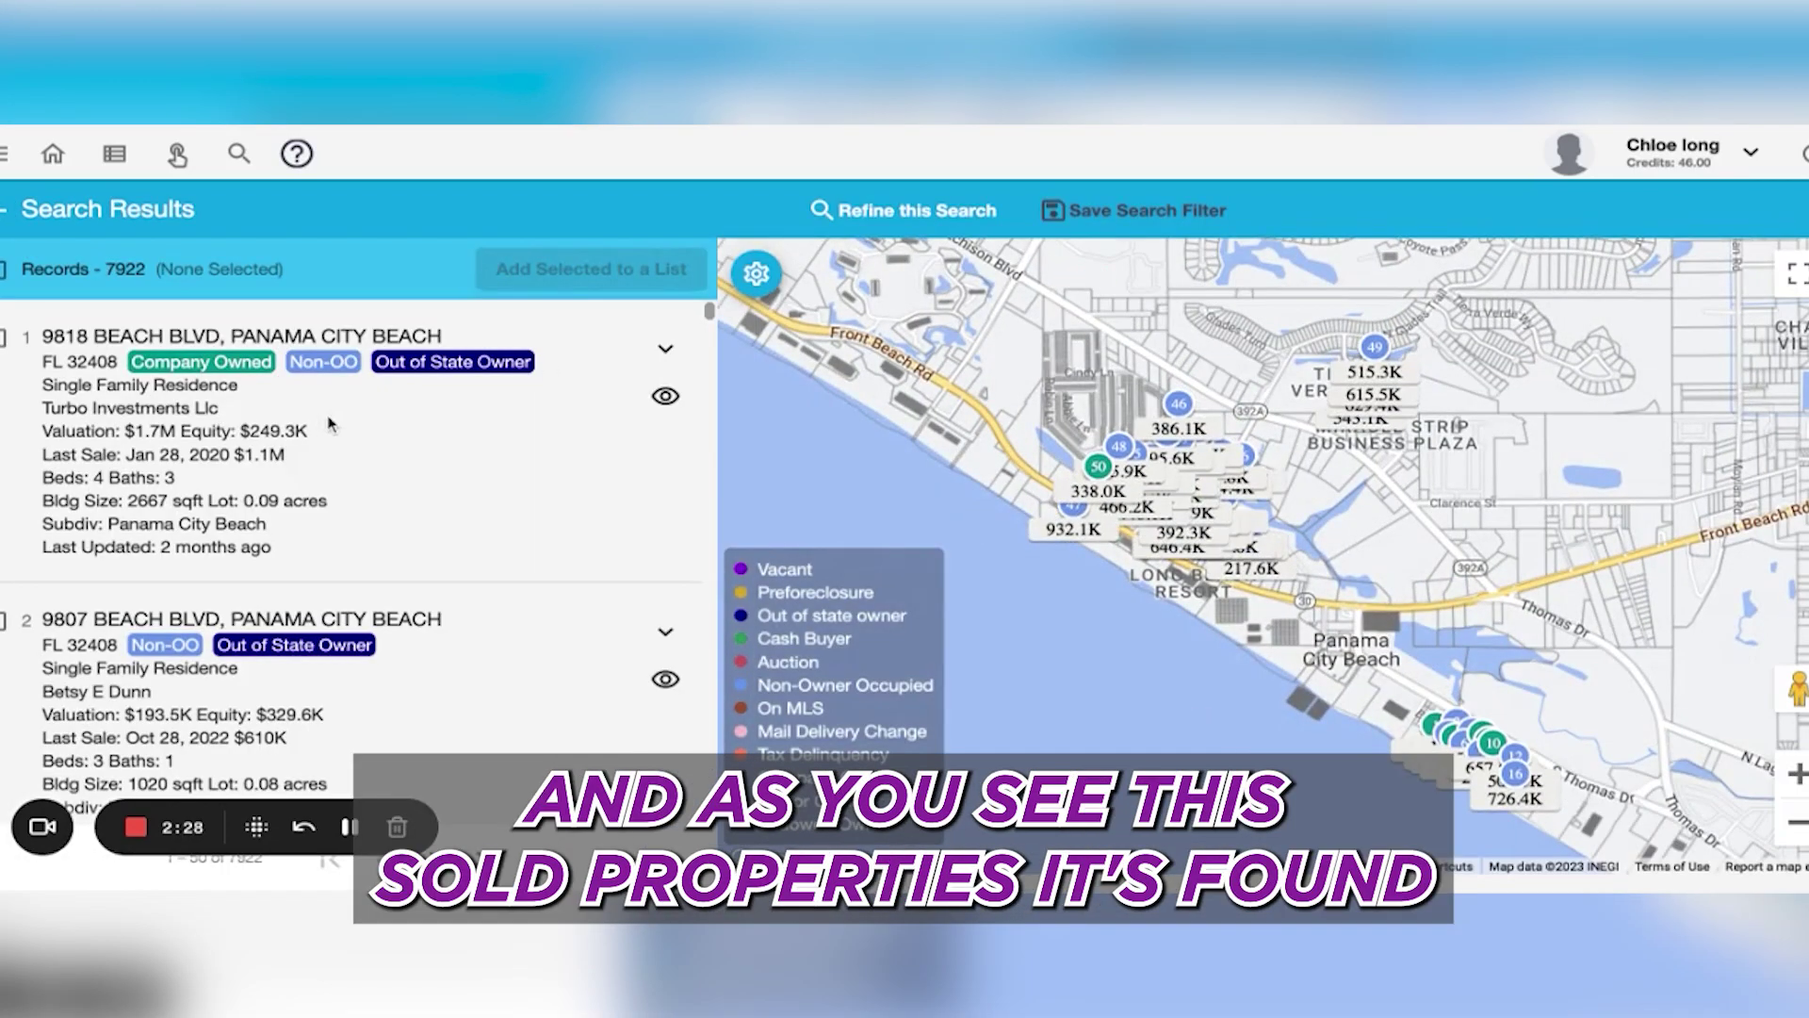
- Scroll through the 7922 records with valuation and equity beside the Panama City Beach map
scroll(312, 437, down, 1)
scroll(312, 436, down, 5)
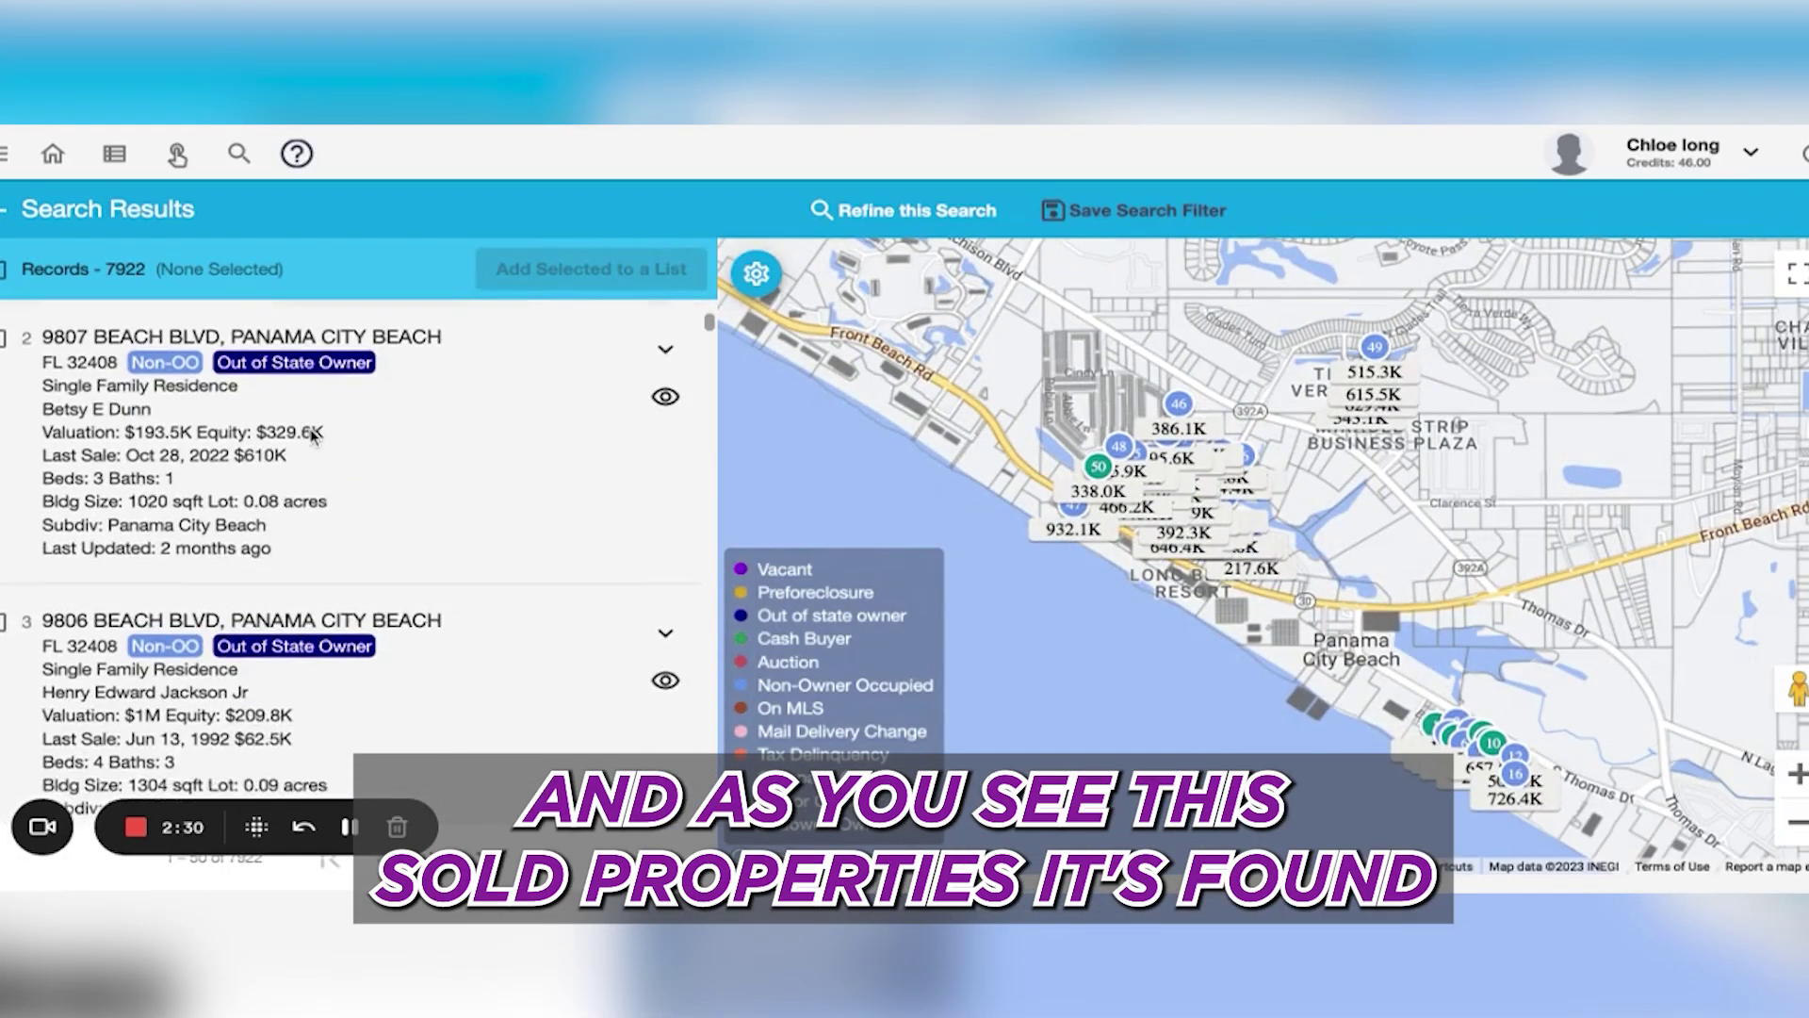
scroll(348, 556, down, 8)
scroll(348, 556, up, 15)
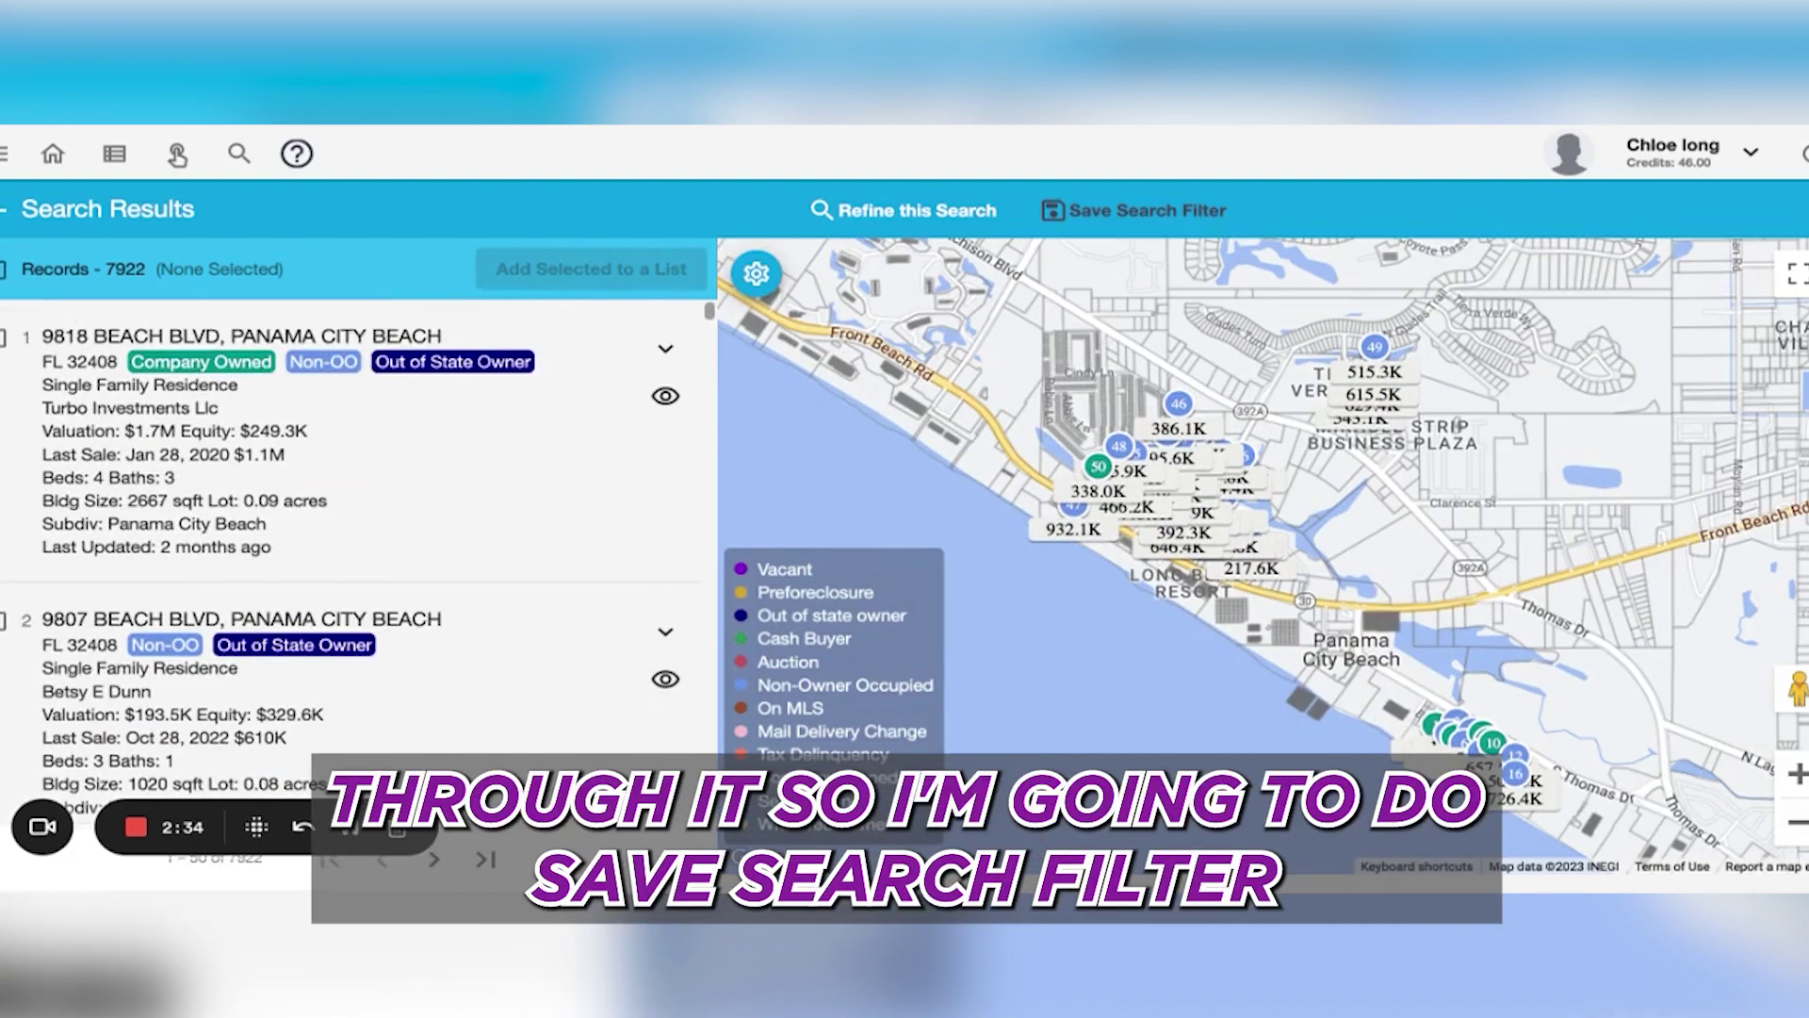
- Save the search as 'Pancitybeach.prefor.NON-OO' with its location and radius, then refresh
click(1180, 215)
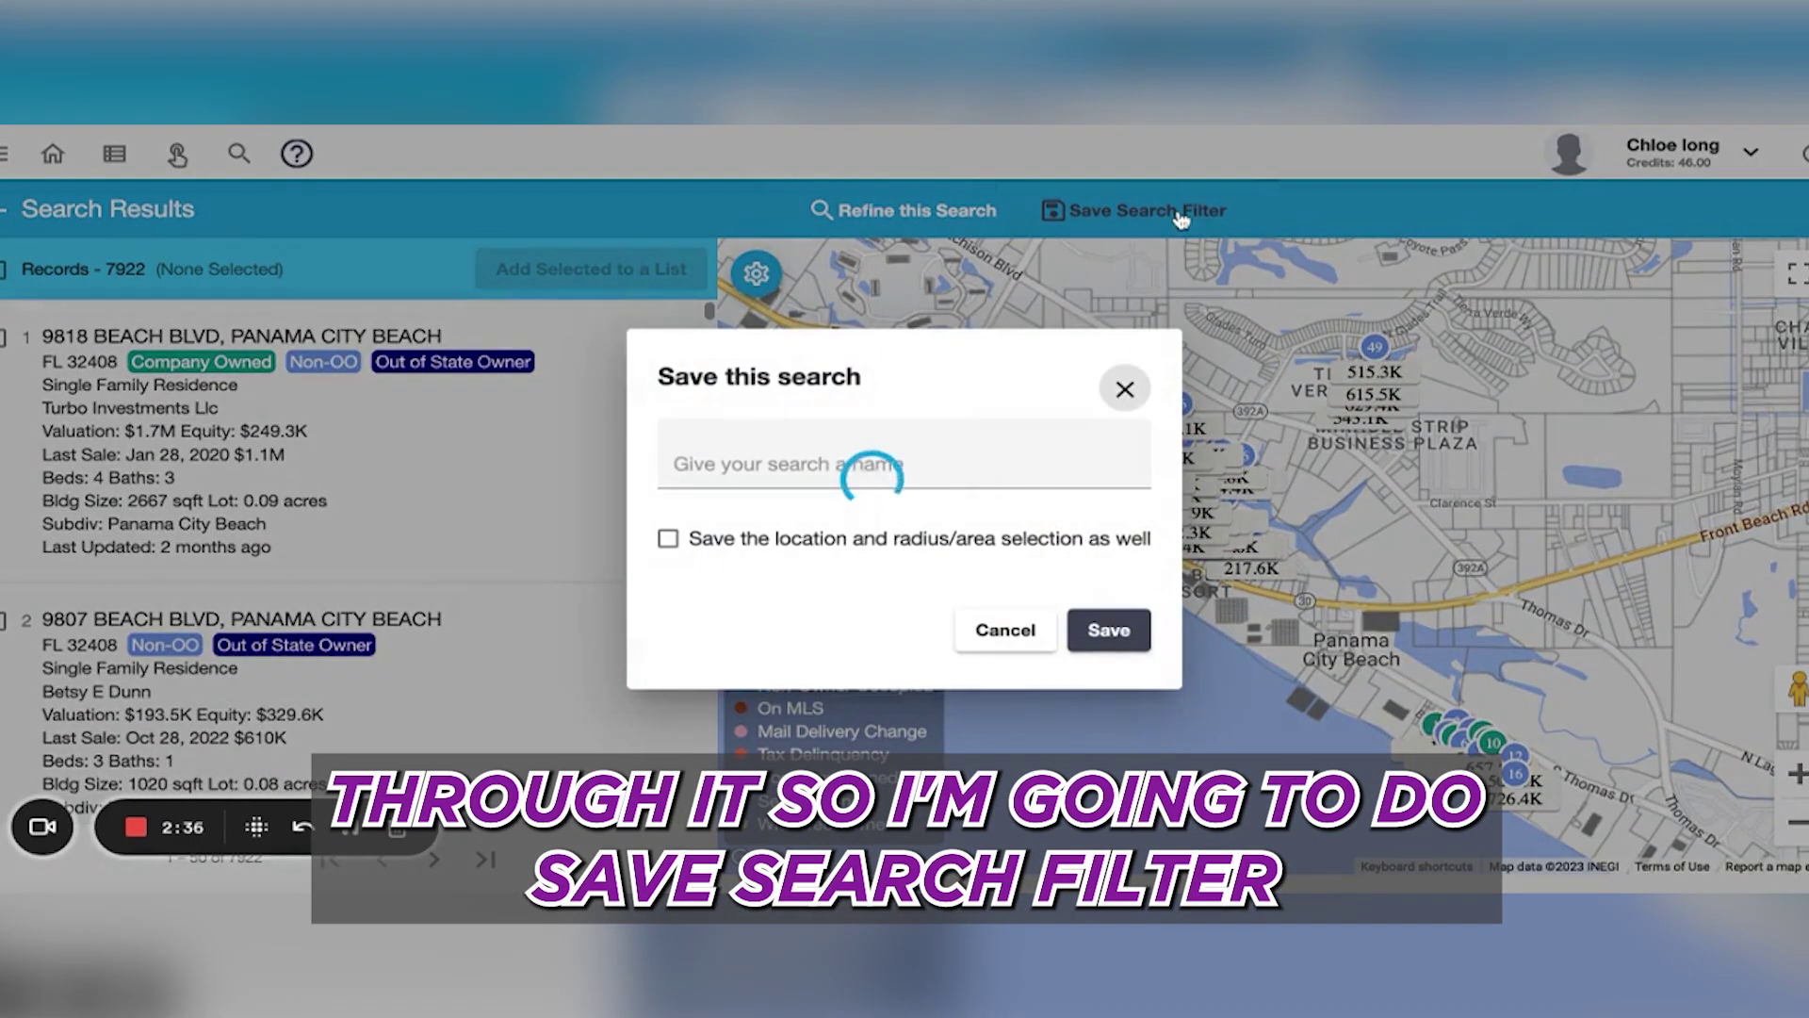
click(843, 471)
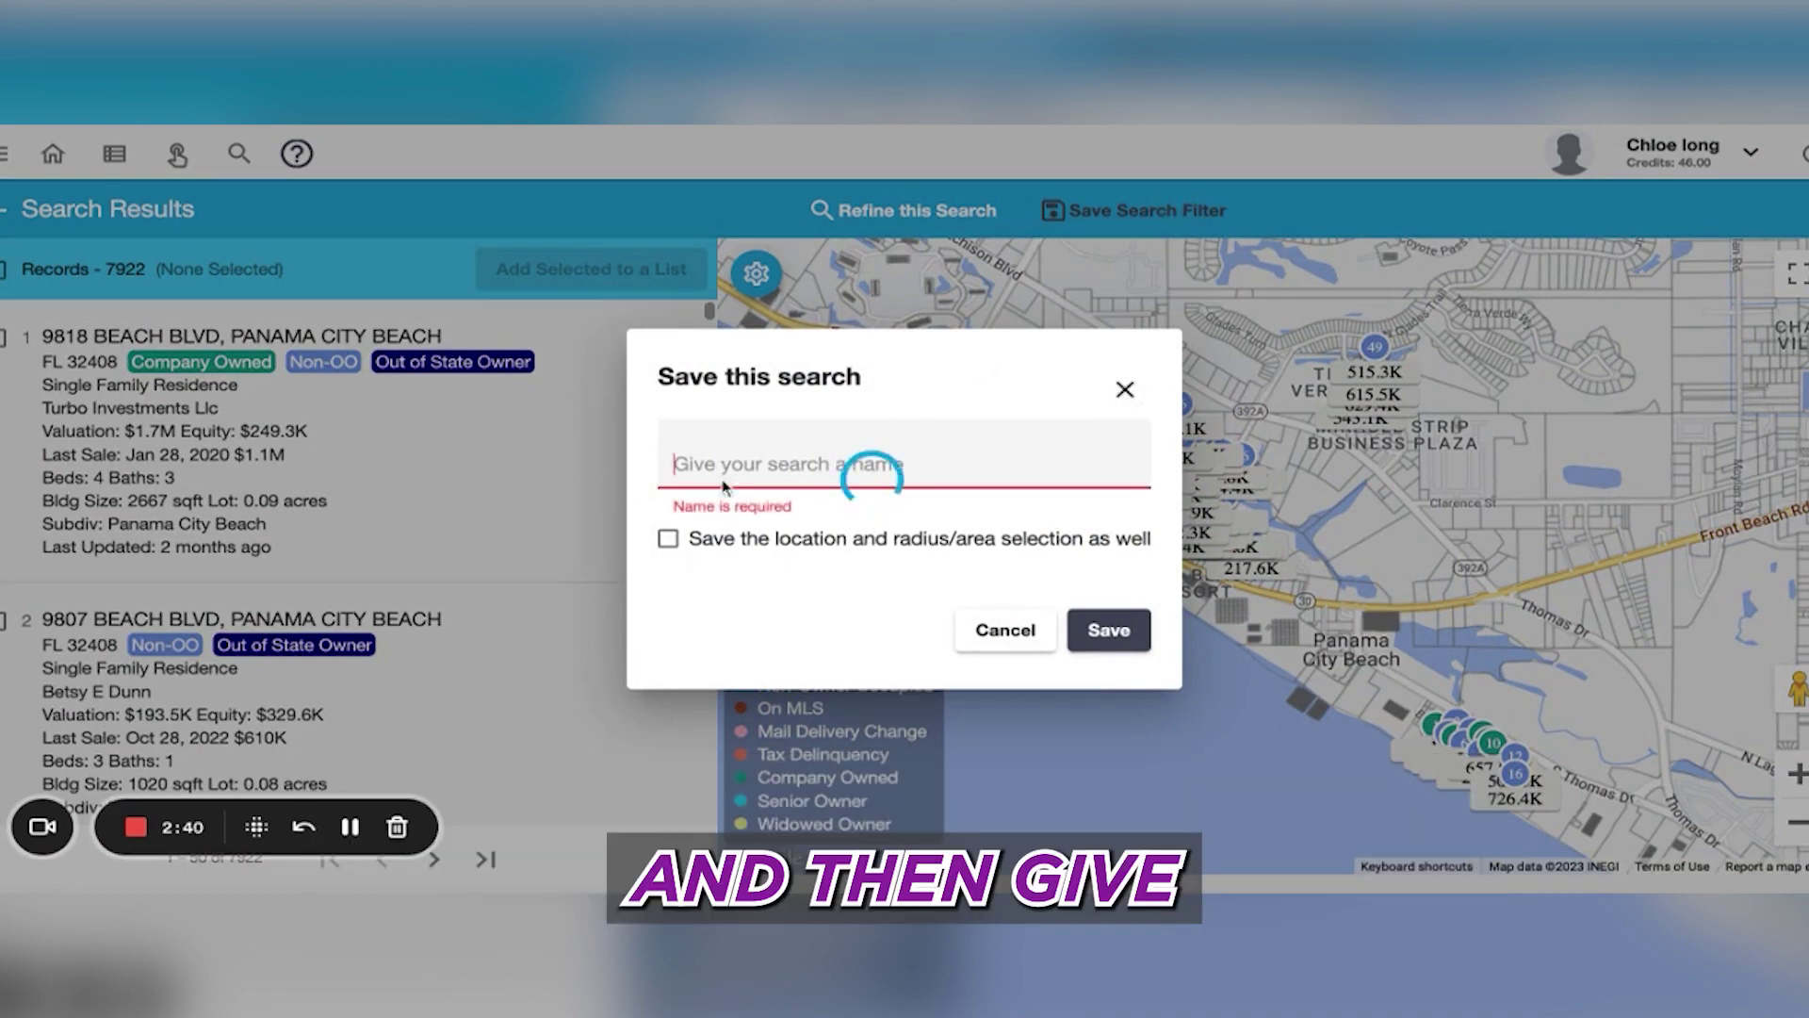
text(Panam)
key(BackSpace)
key(BackSpace)
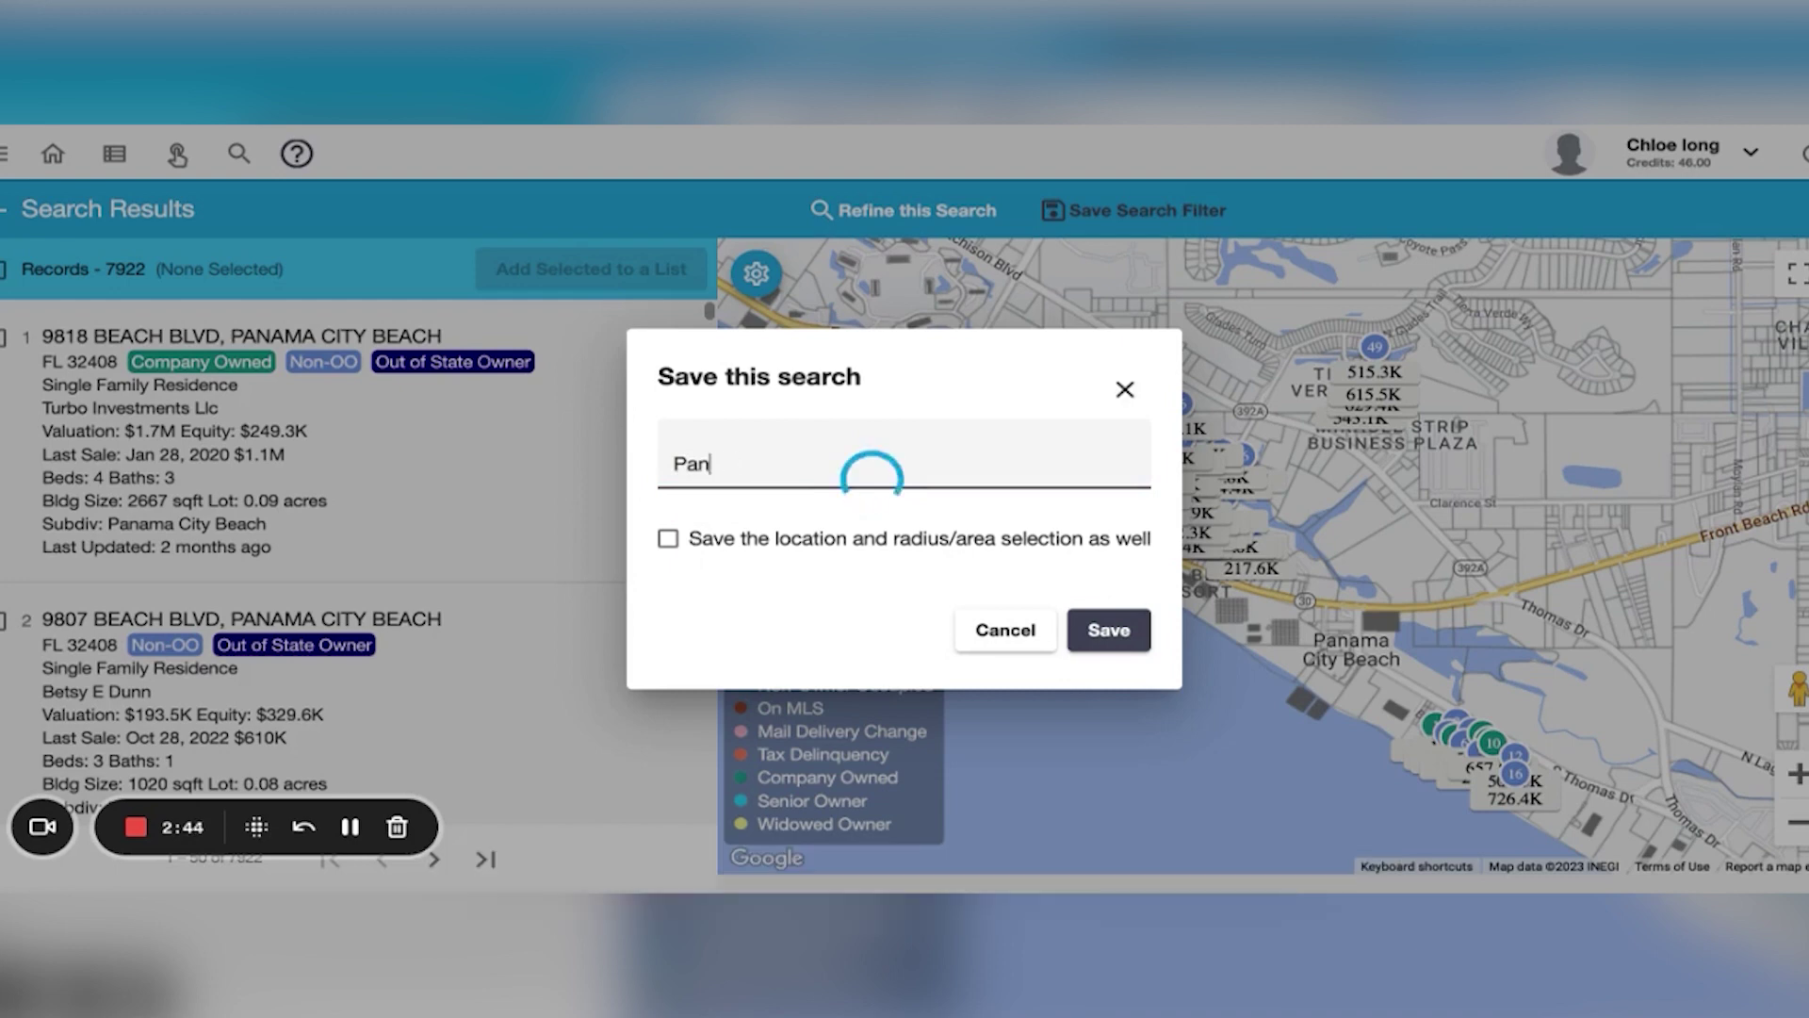
text(.)
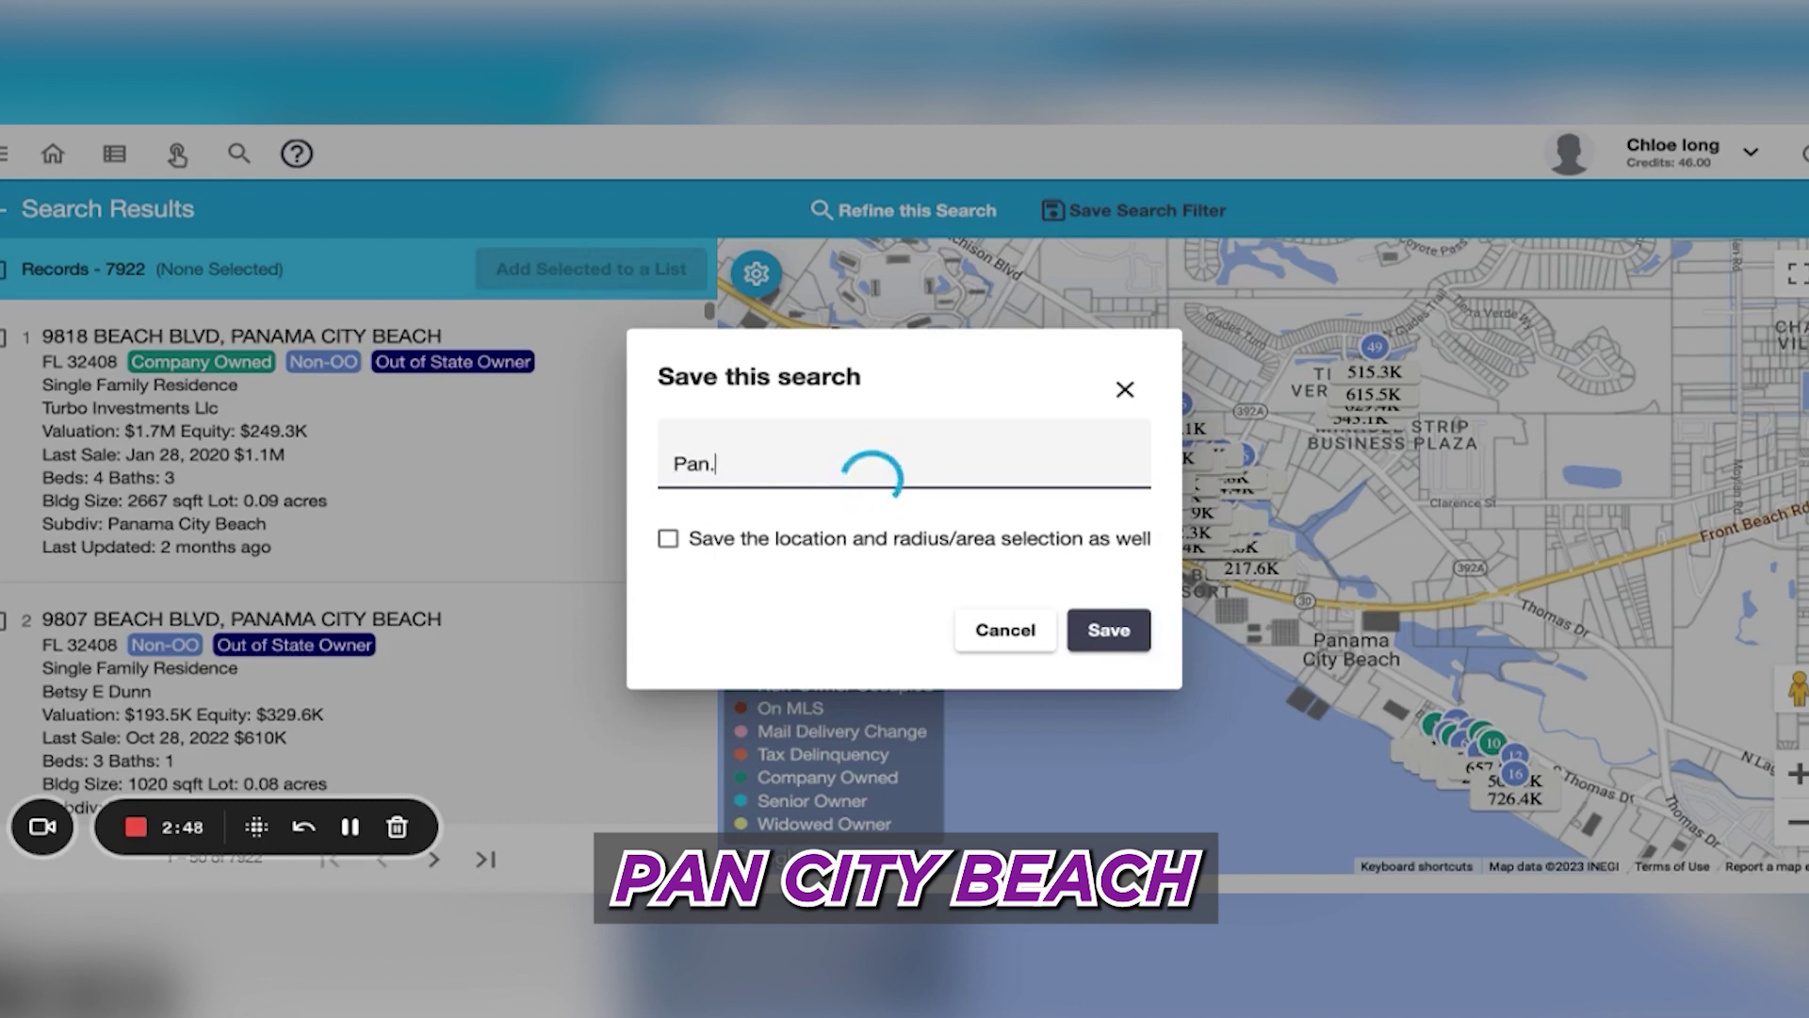
key(BackSpace)
text(citybeach)
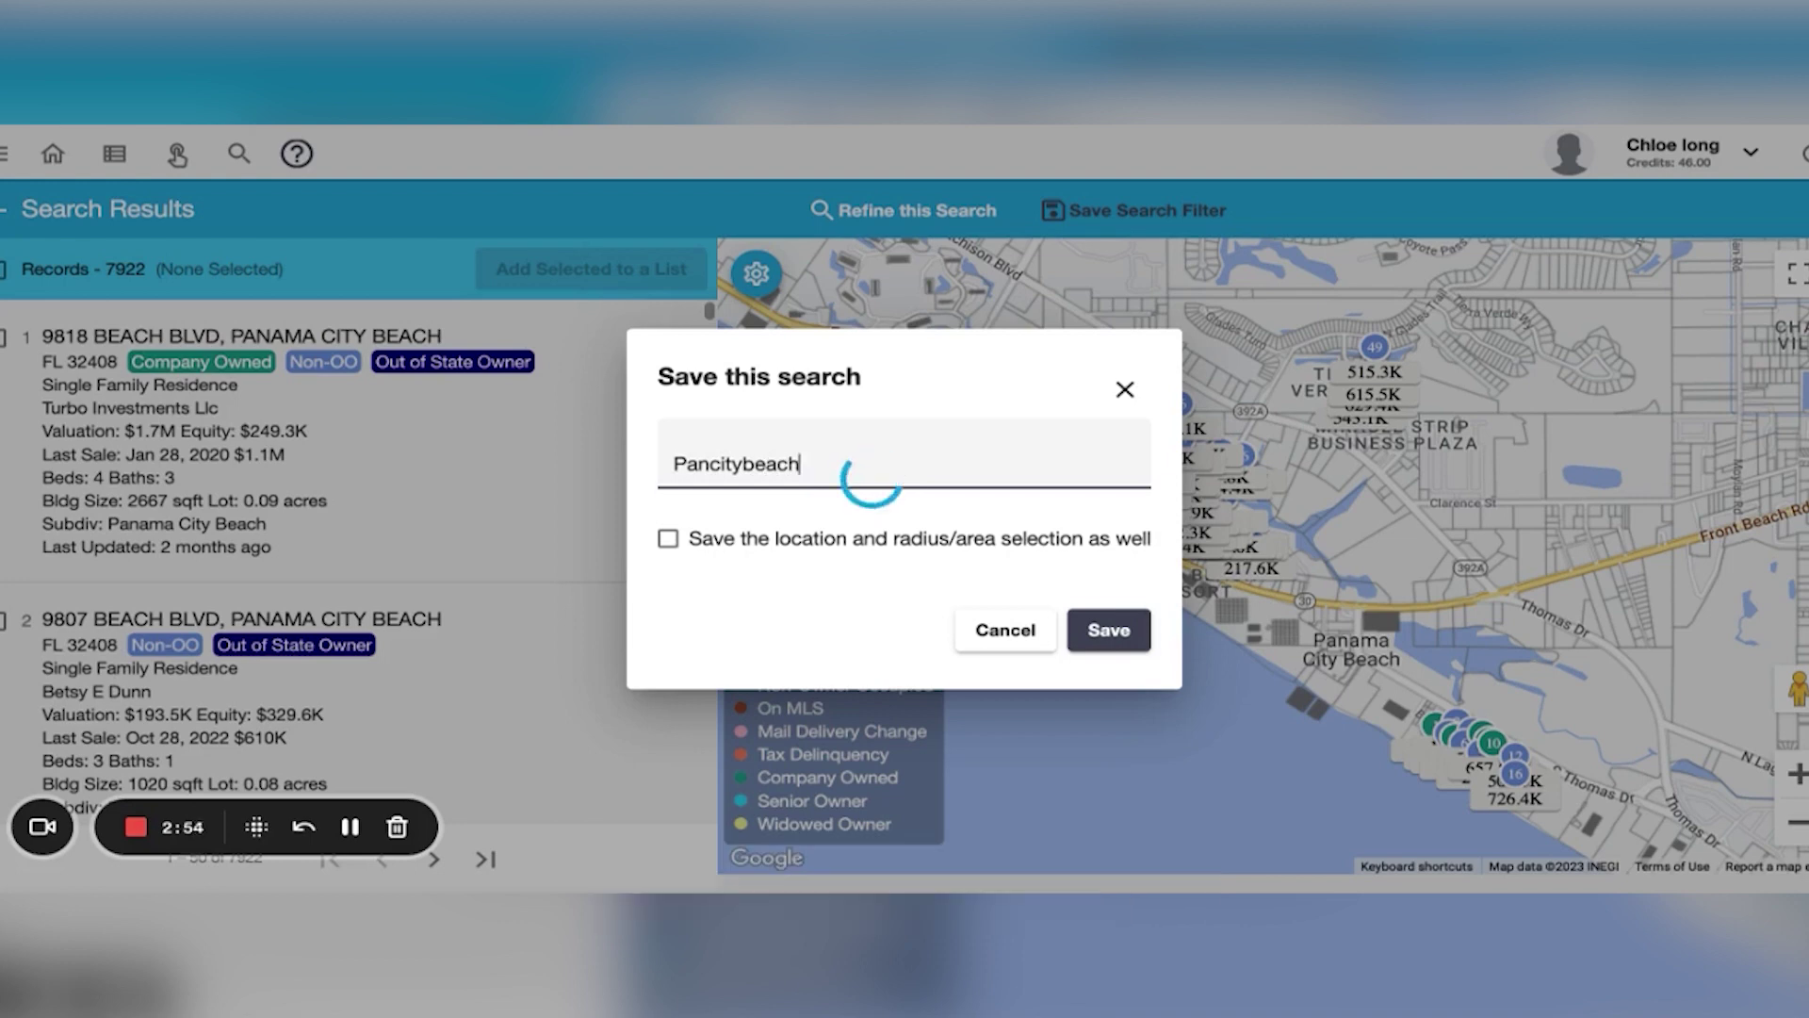
text(.prefer.NO)
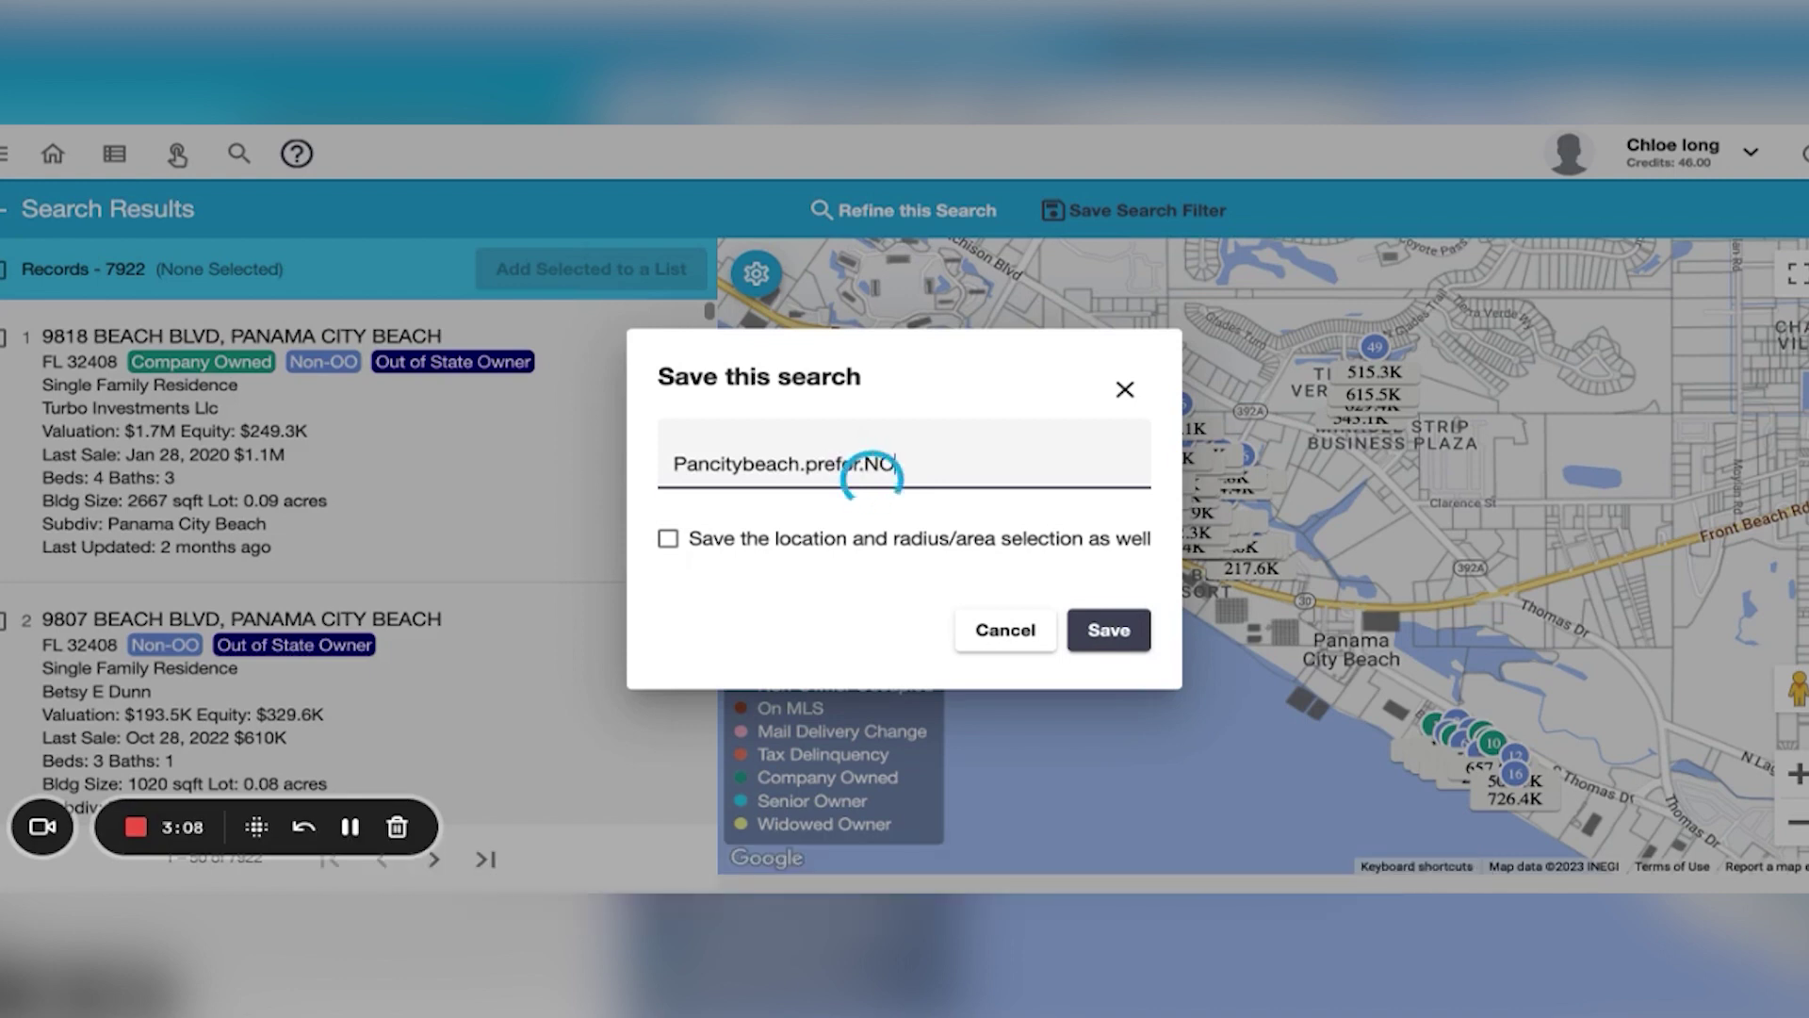
text(N-OO)
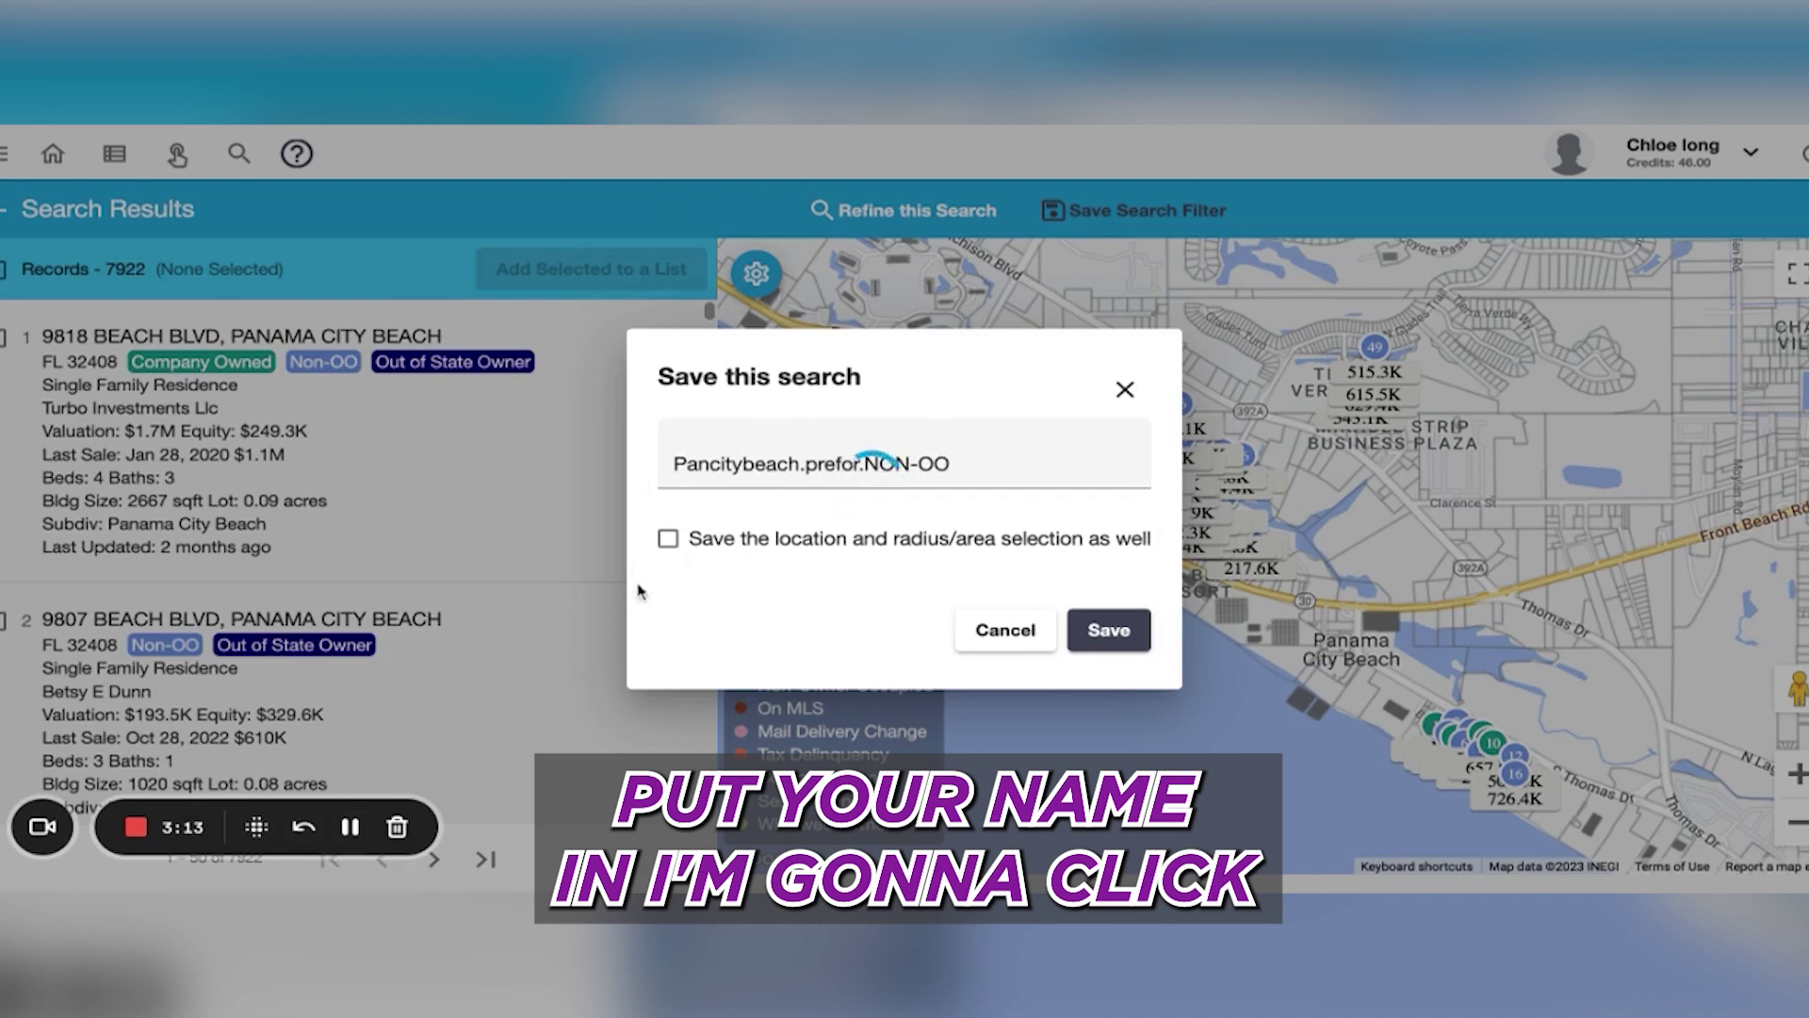
click(668, 539)
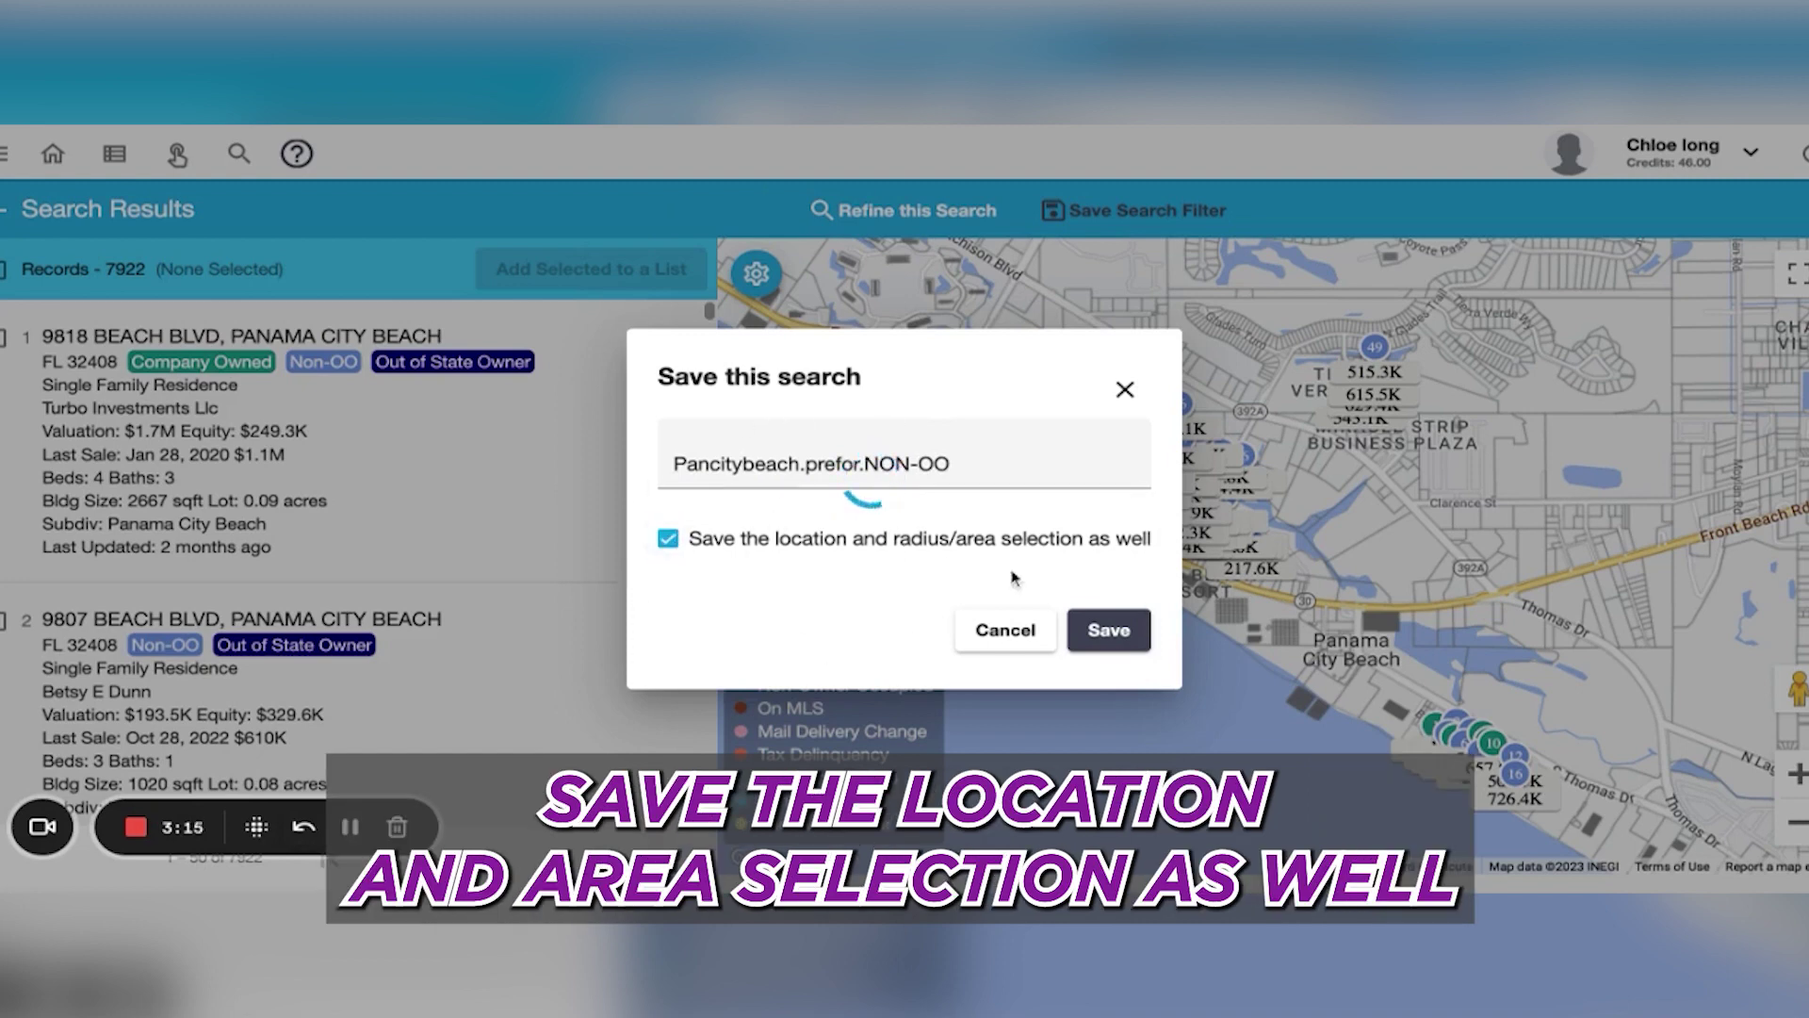
click(1119, 638)
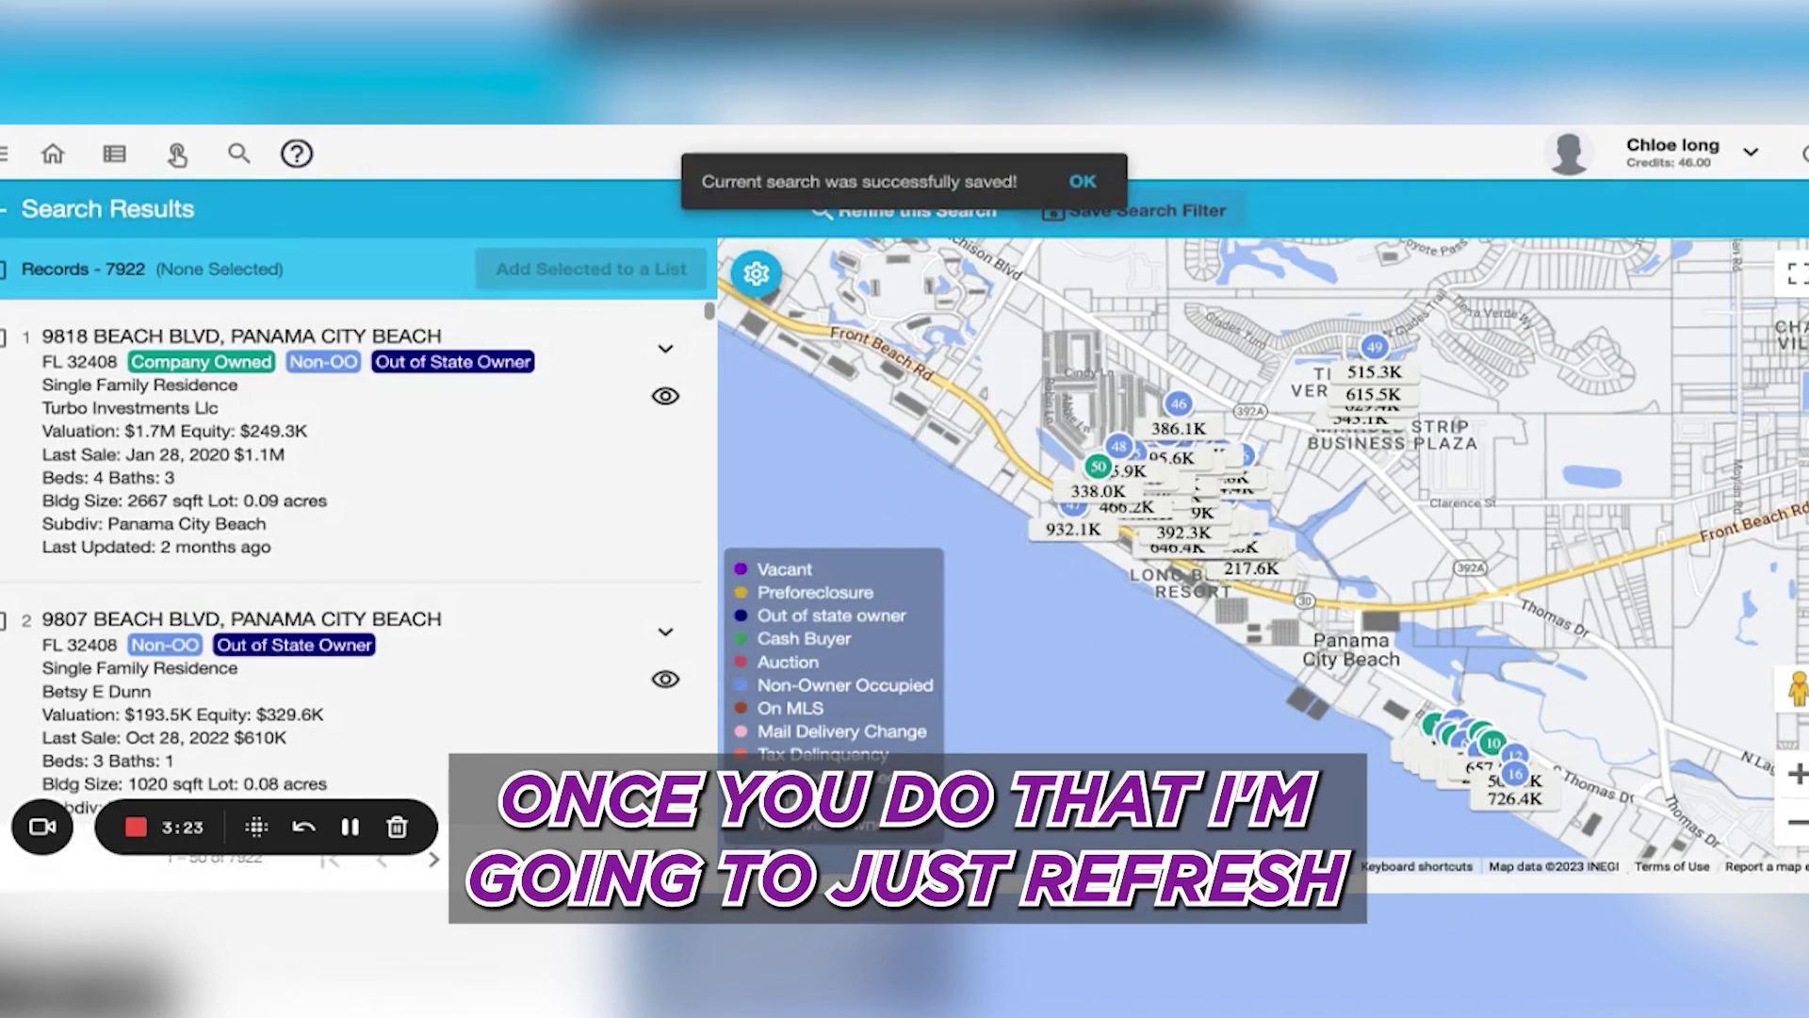
key(F5)
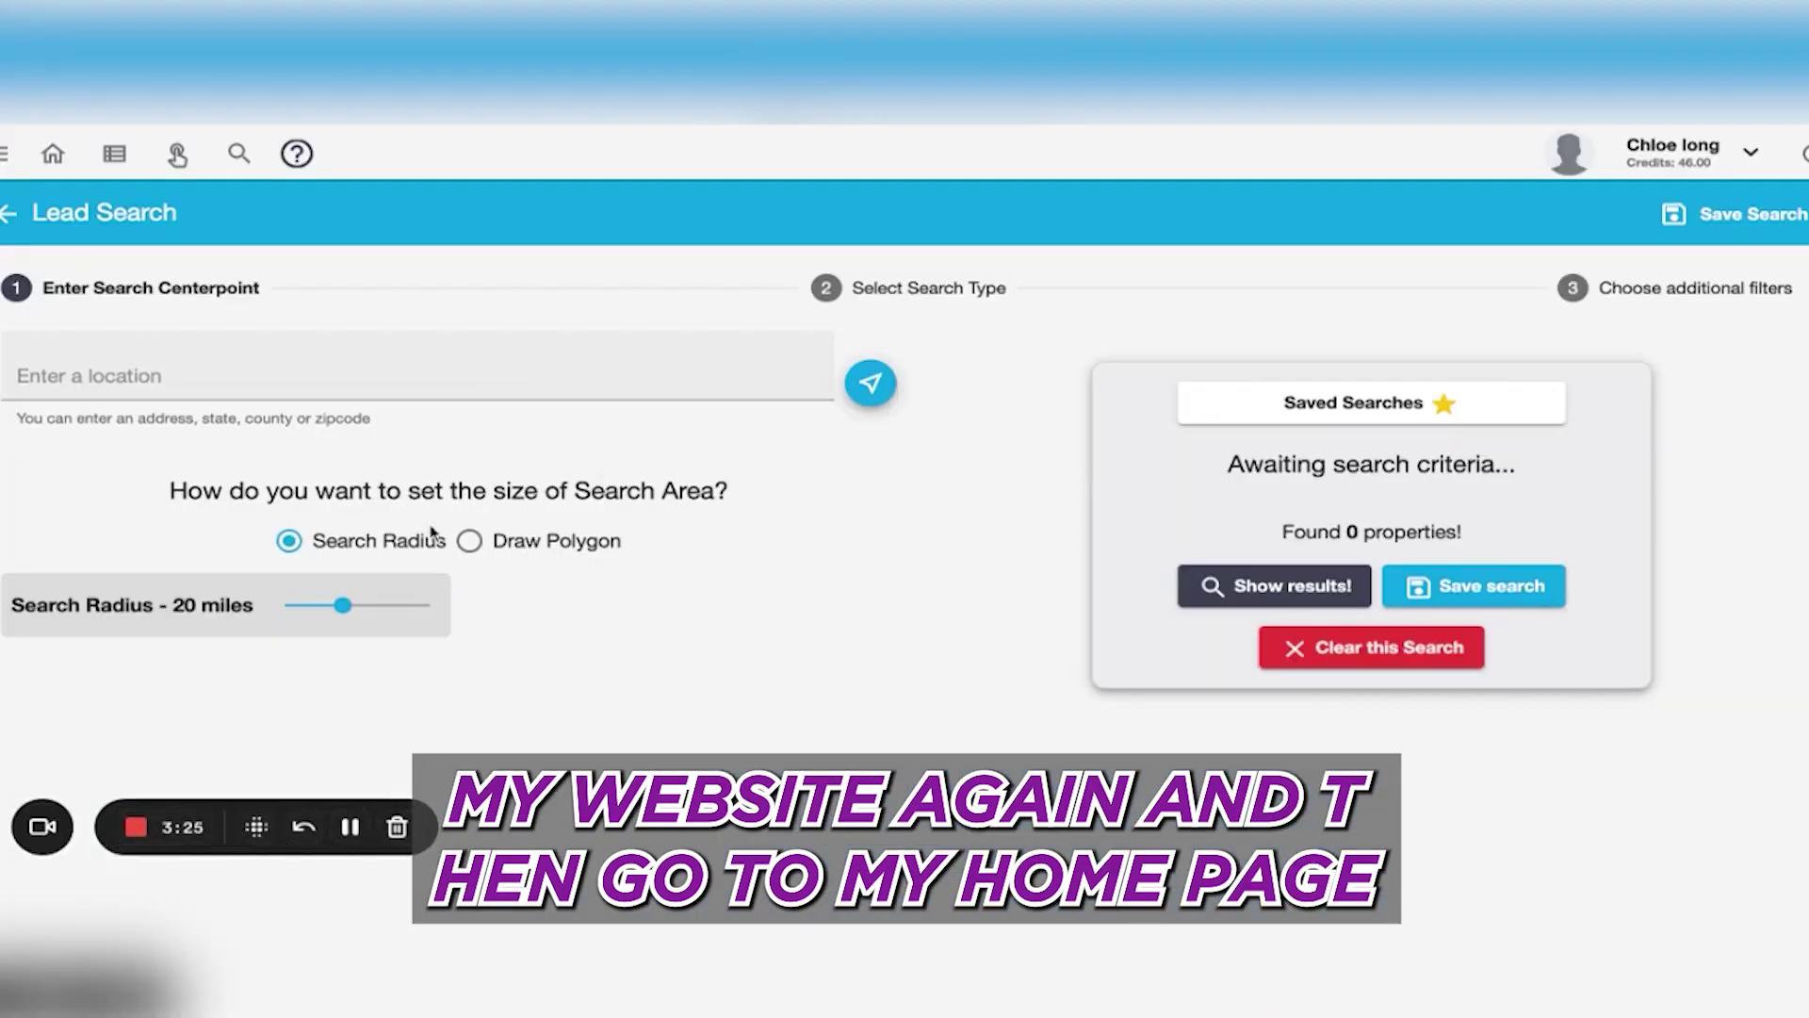
- From the home dashboard, open Run a Saved Search to list Pancitybeach.prefor.NON-OO
click(53, 156)
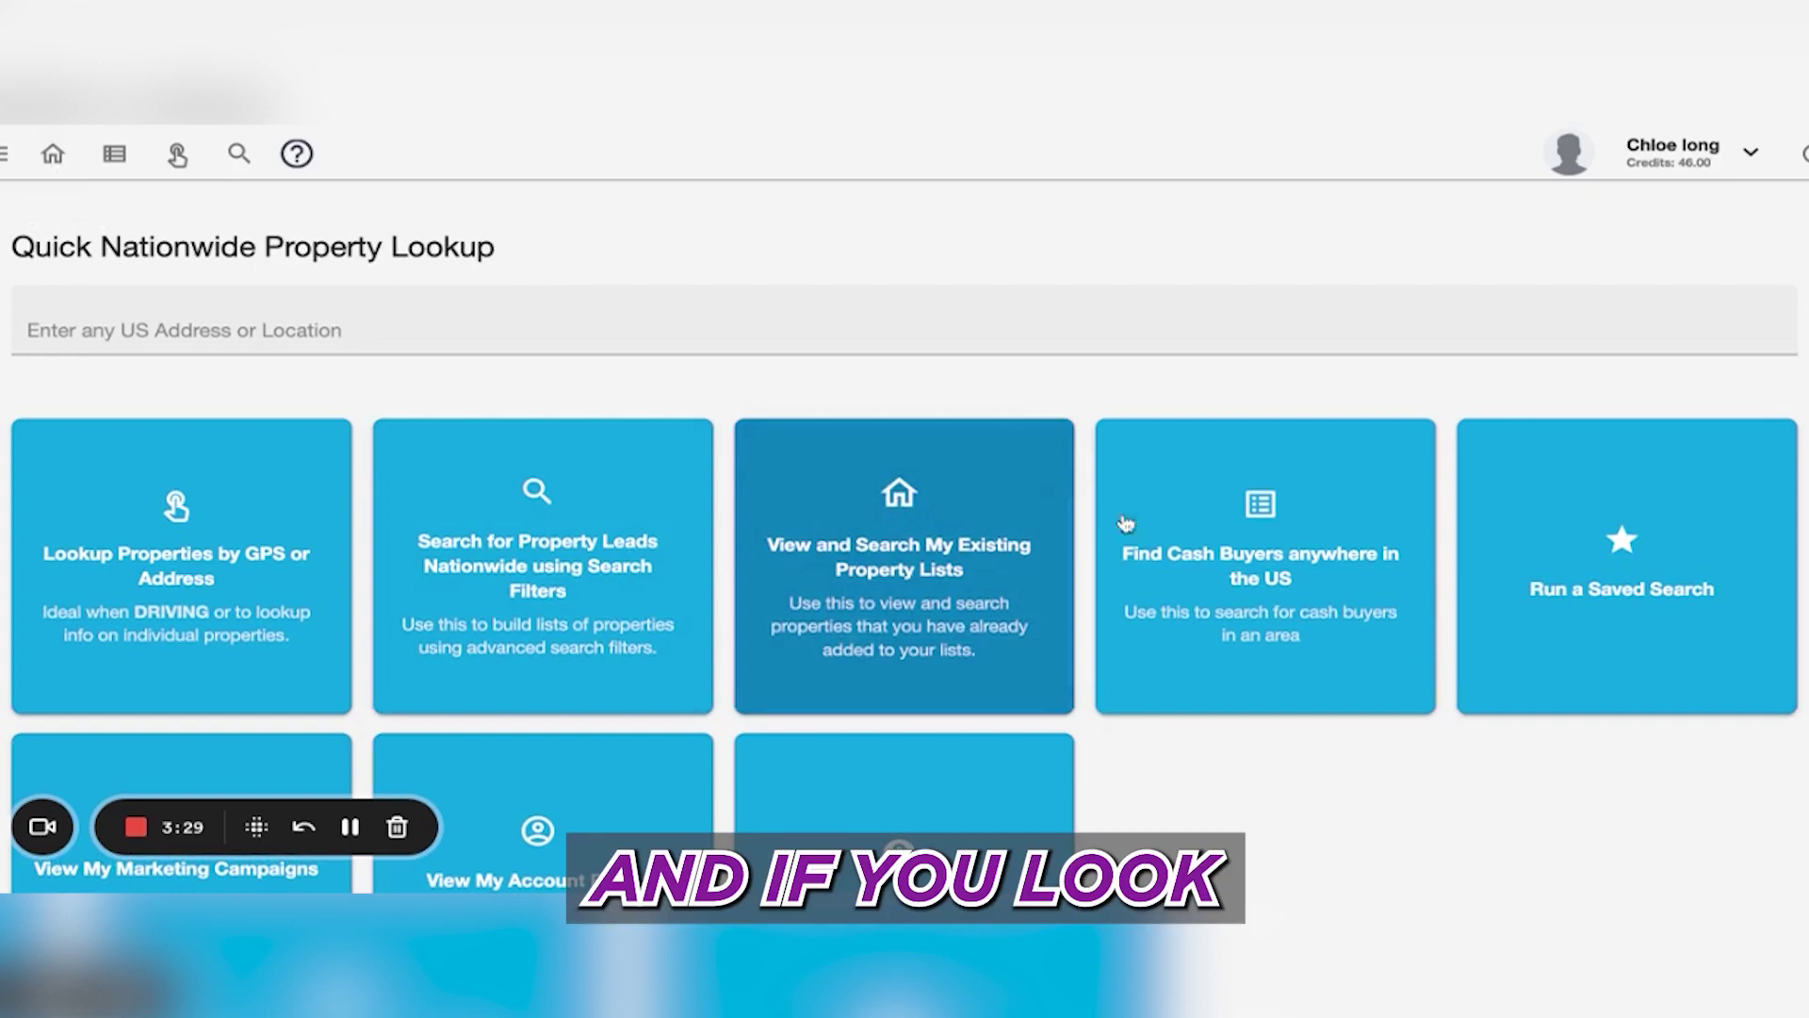
scroll(945, 324, down, 2)
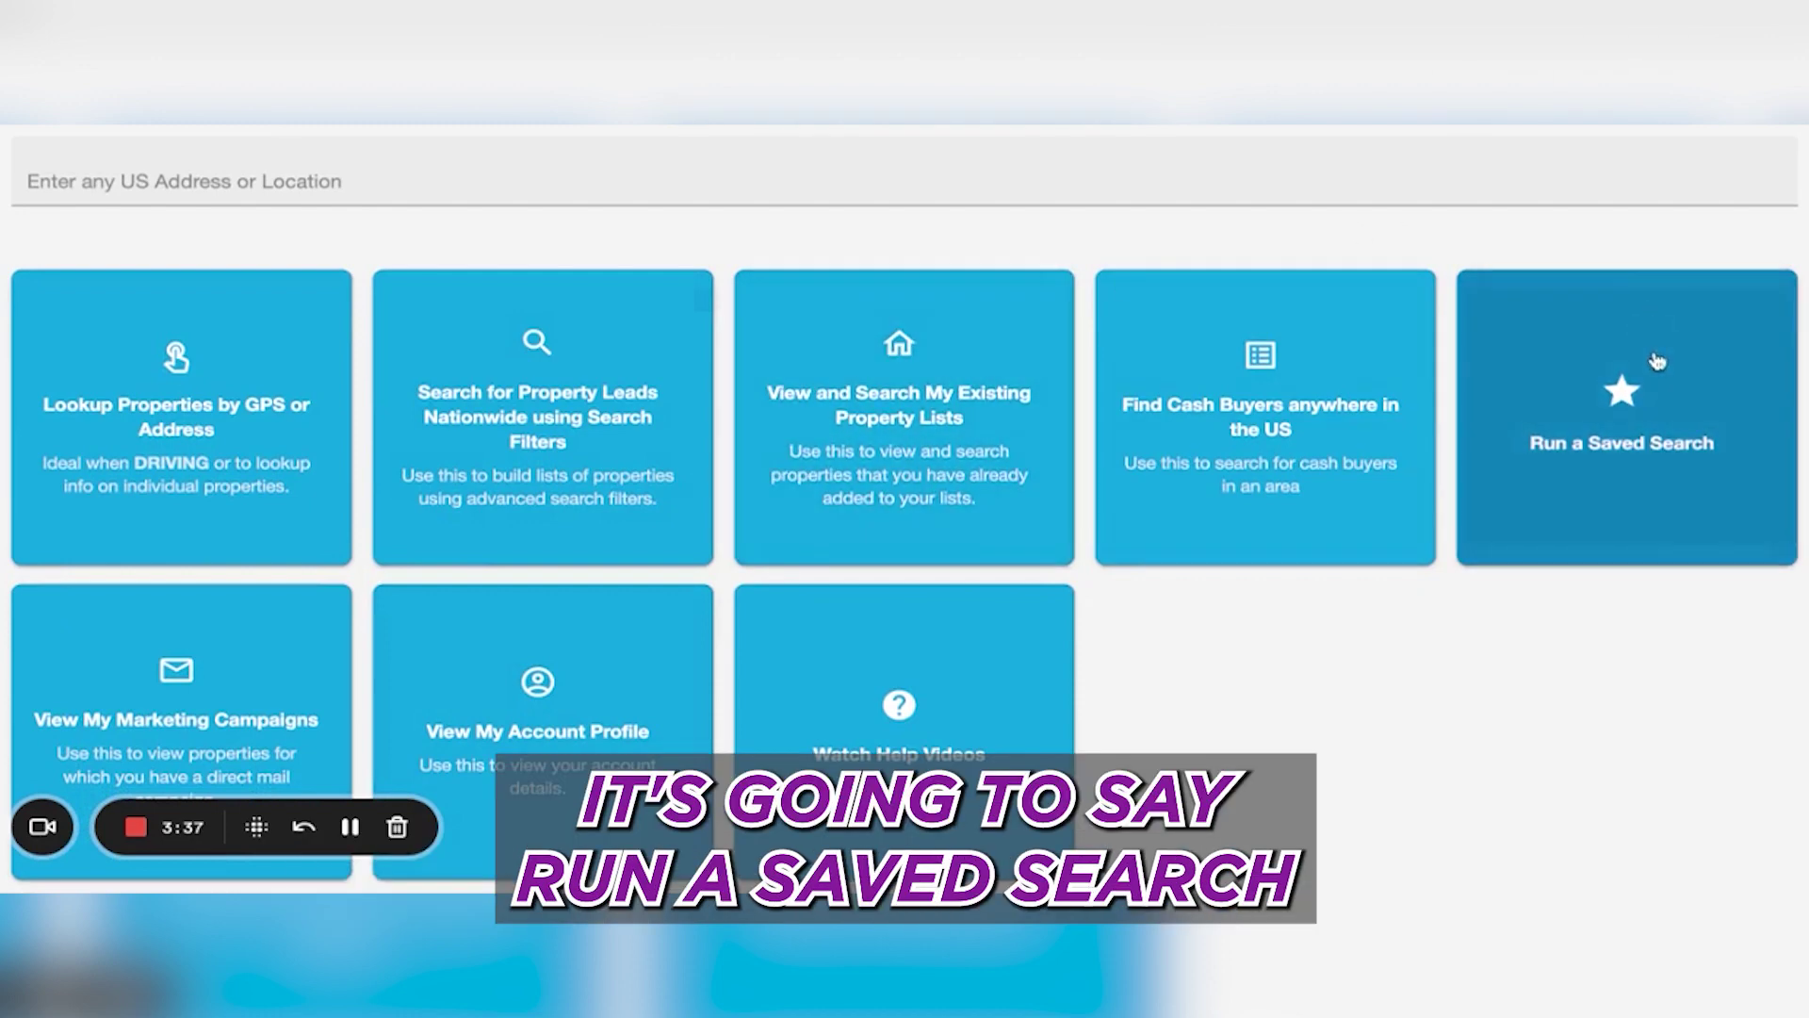
click(1641, 408)
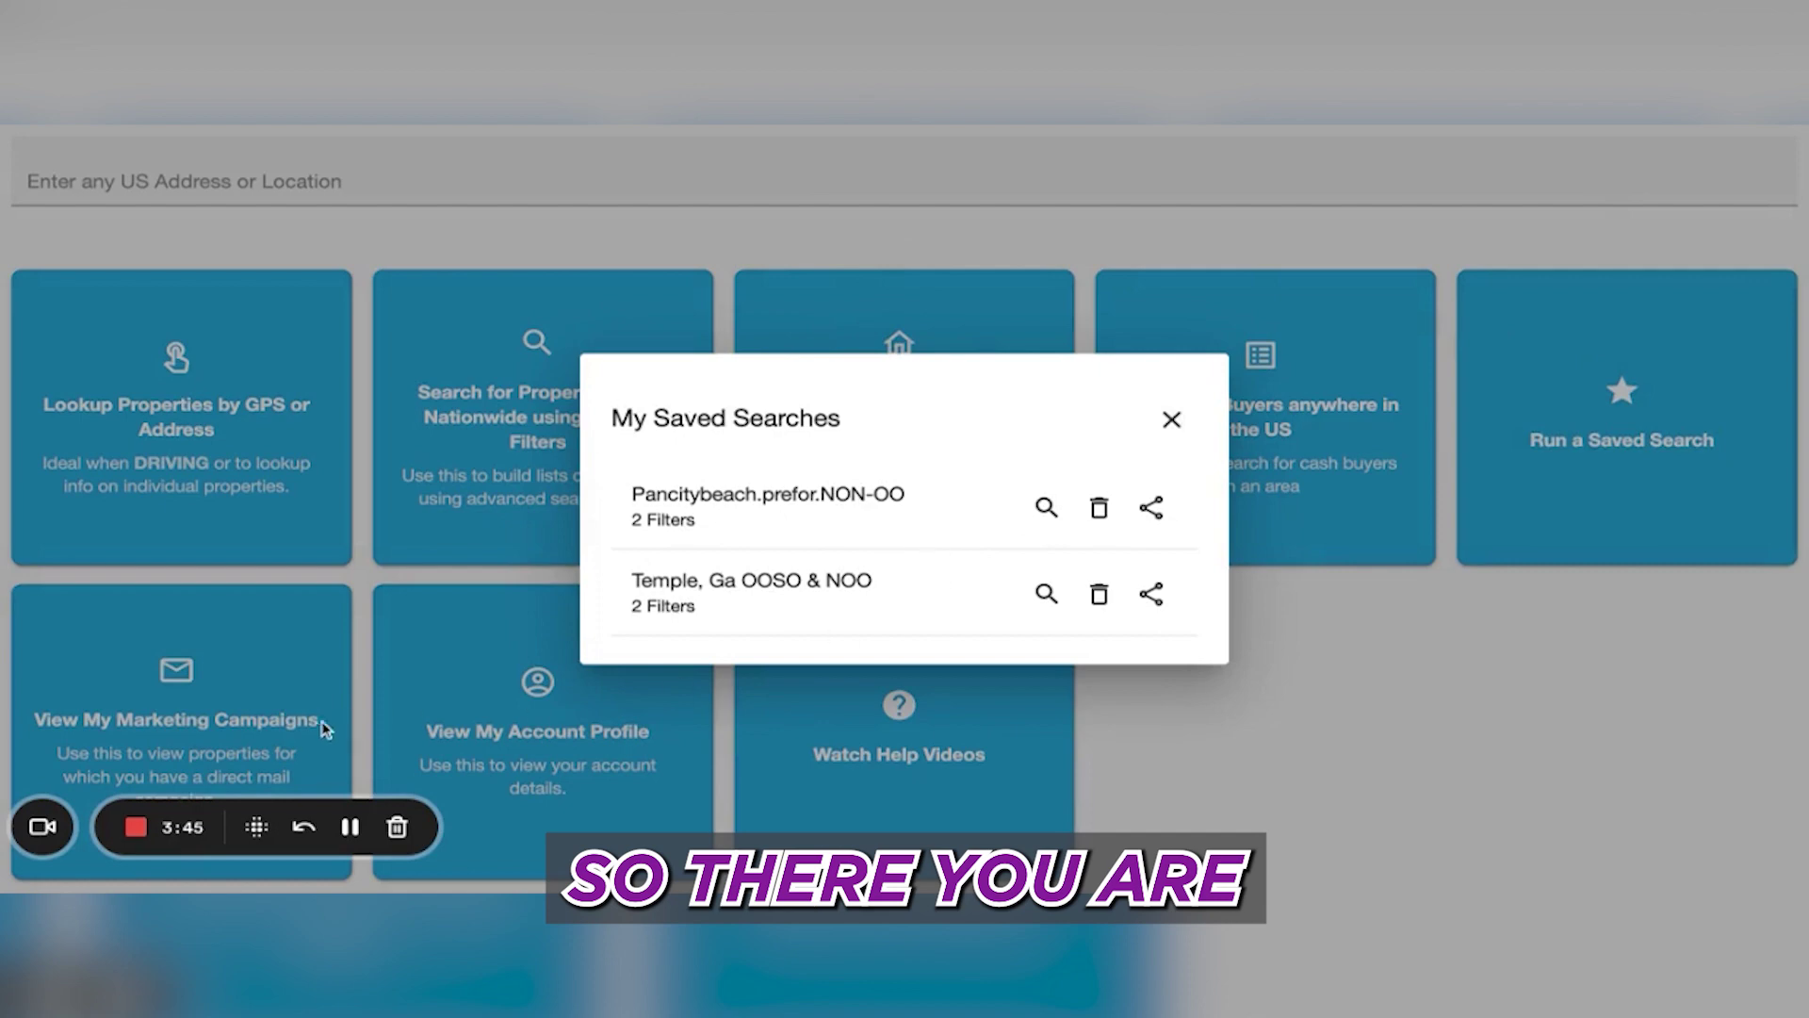
scroll(349, 819, up, 2)
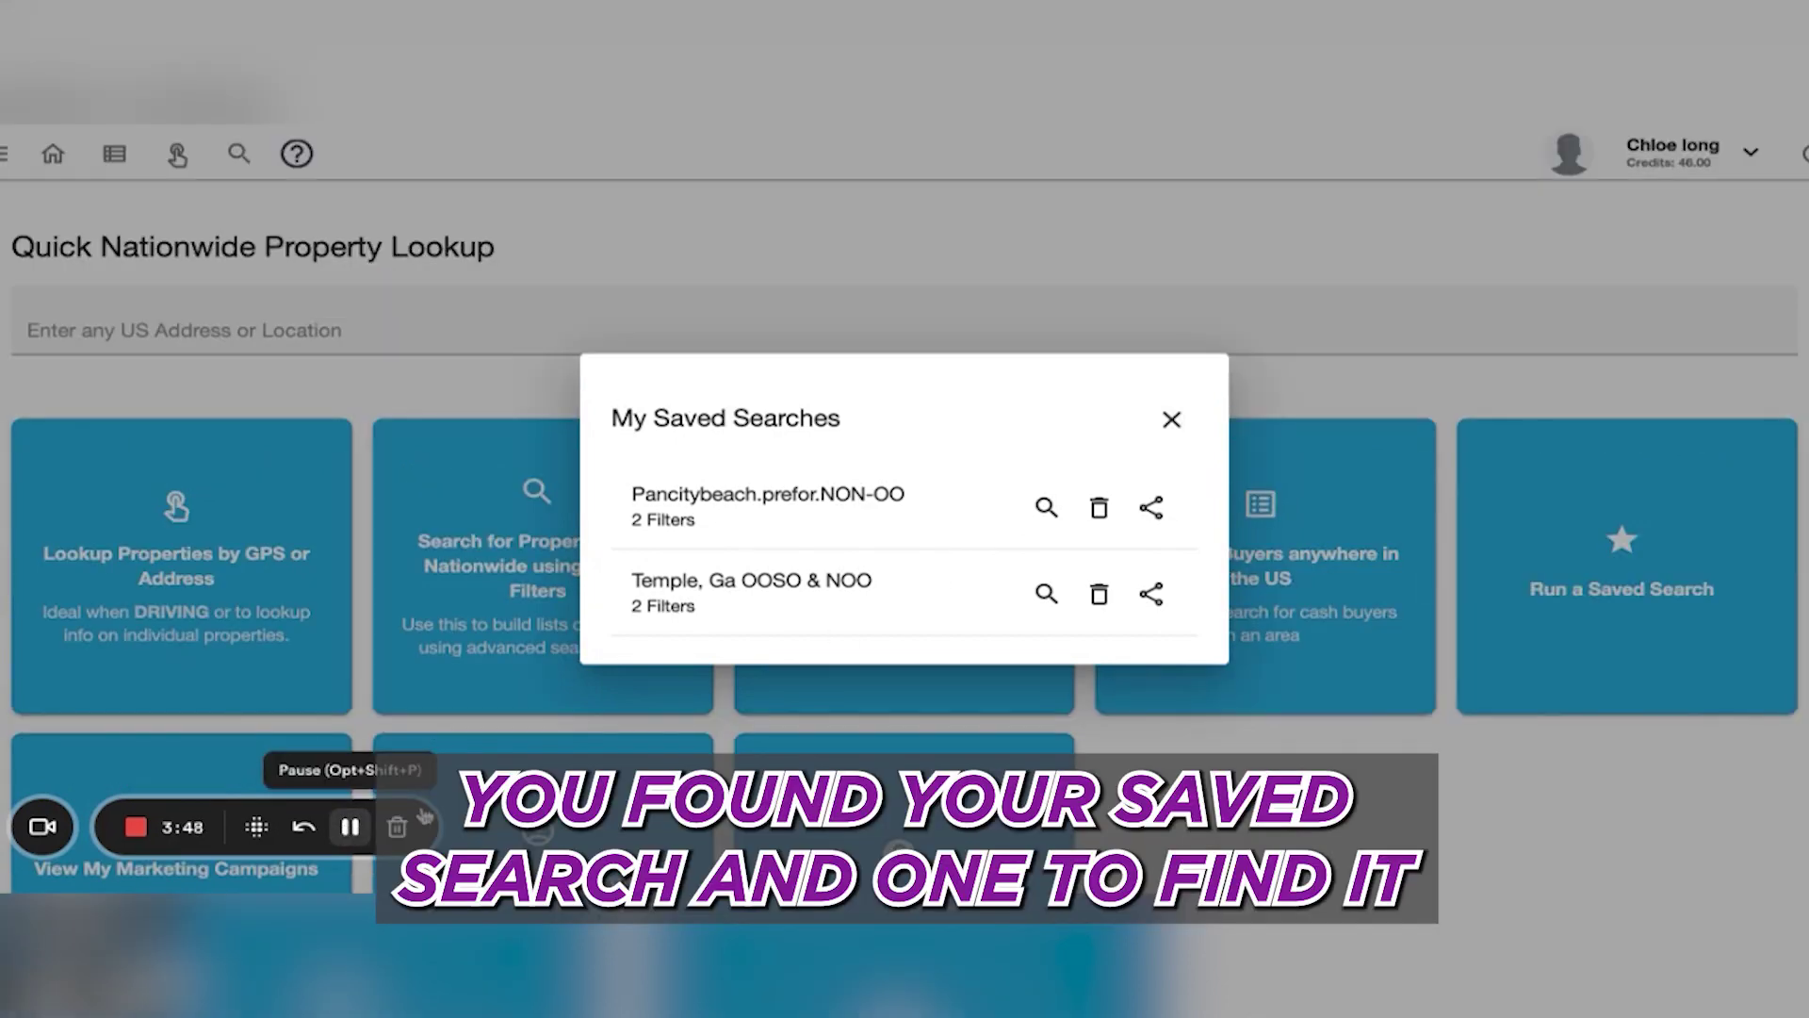
- Load the Pancitybeach.prefor.NON-OO saved search and show its 7922 results
click(1047, 509)
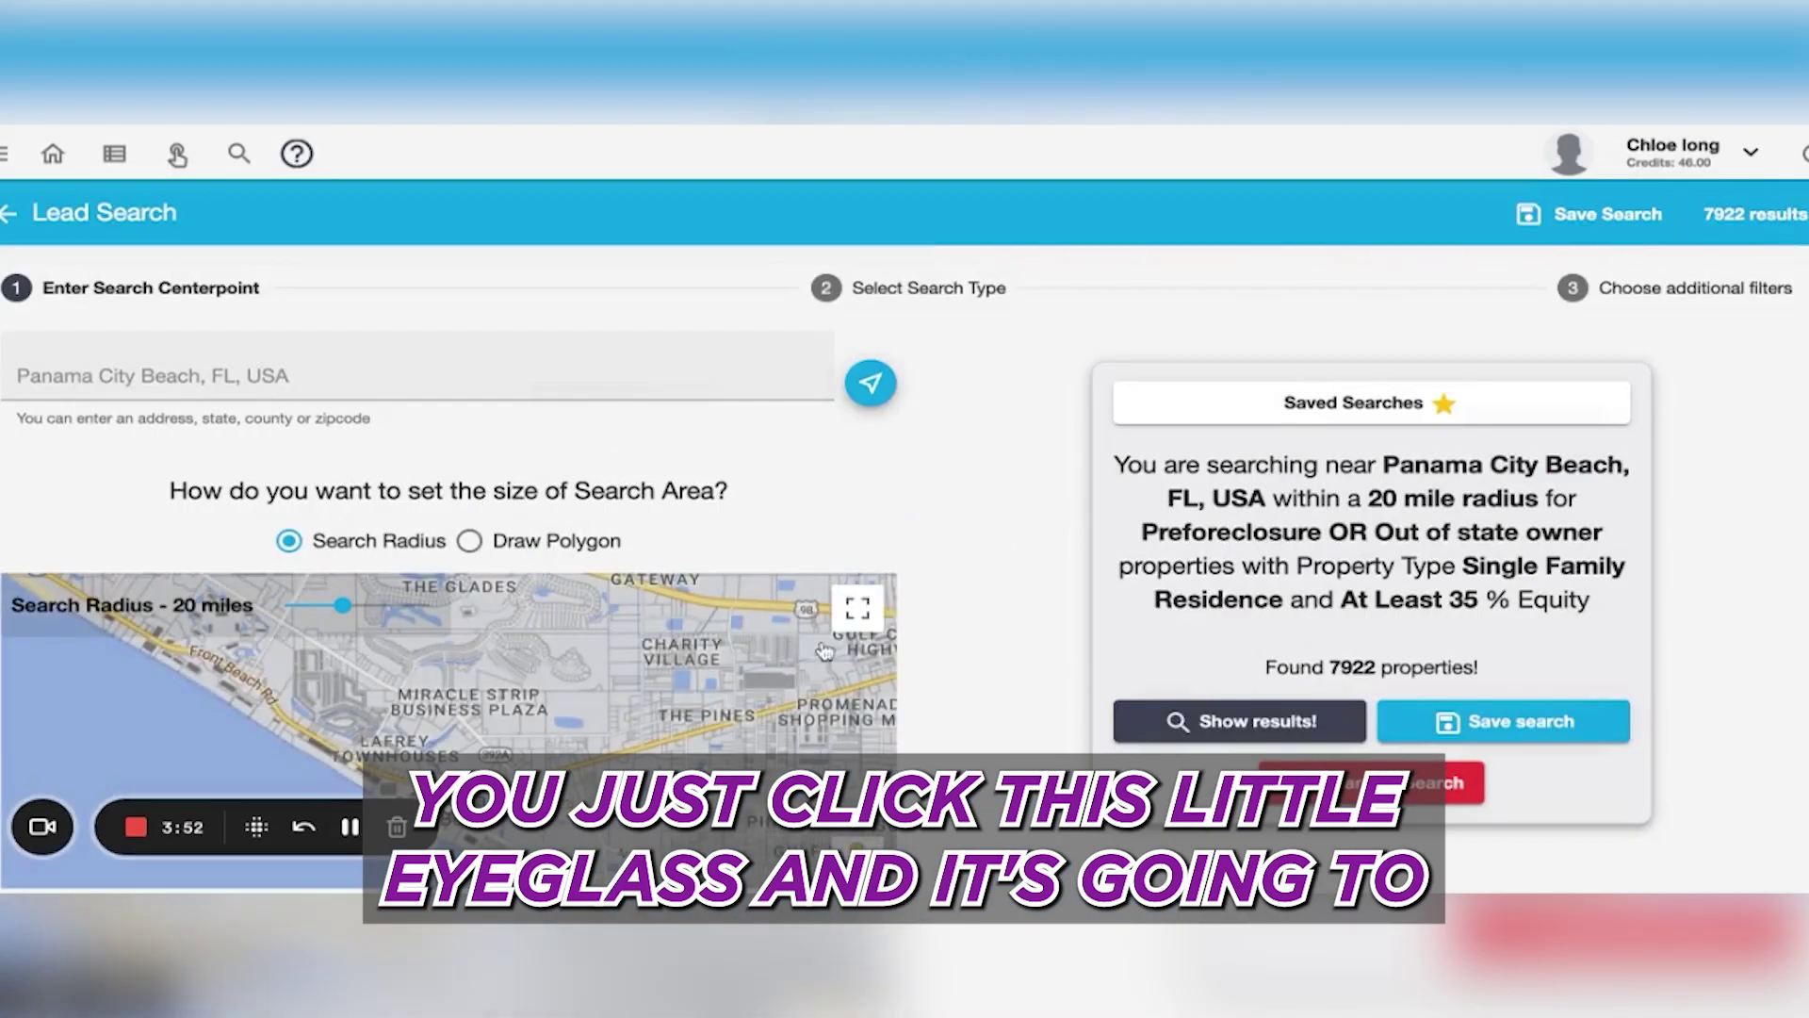
scroll(903, 544, down, 3)
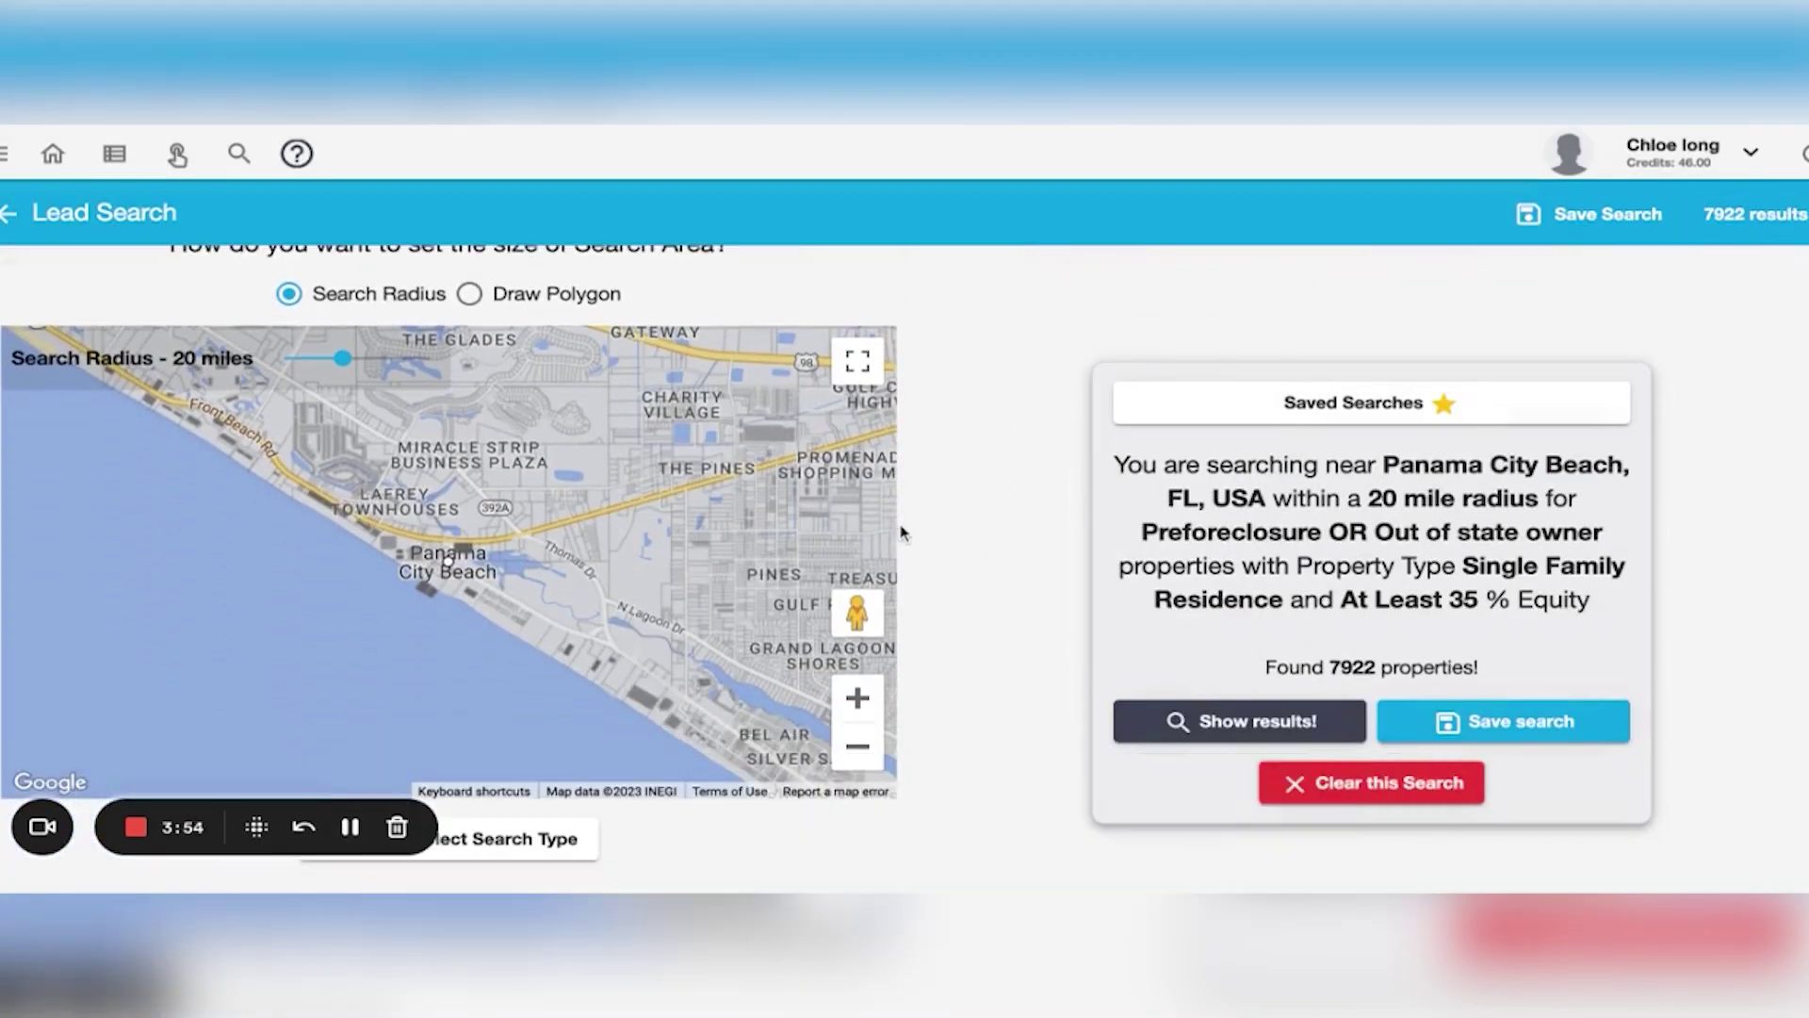
click(1229, 729)
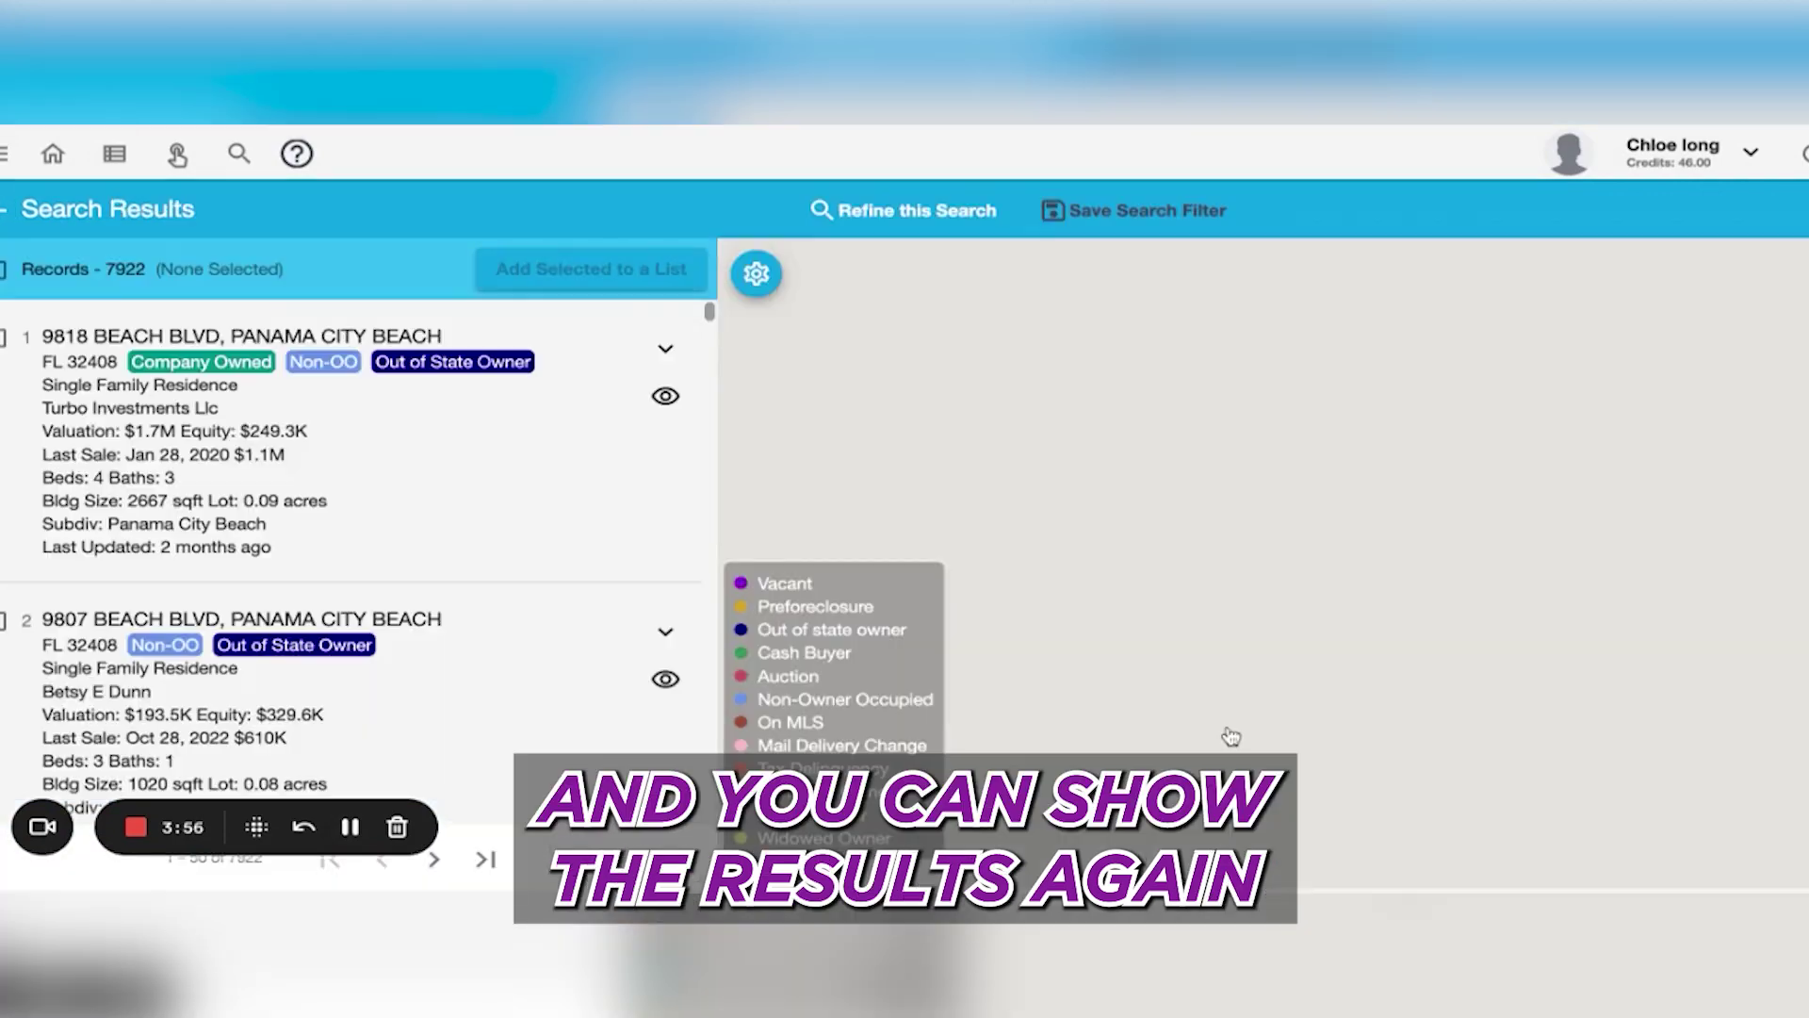